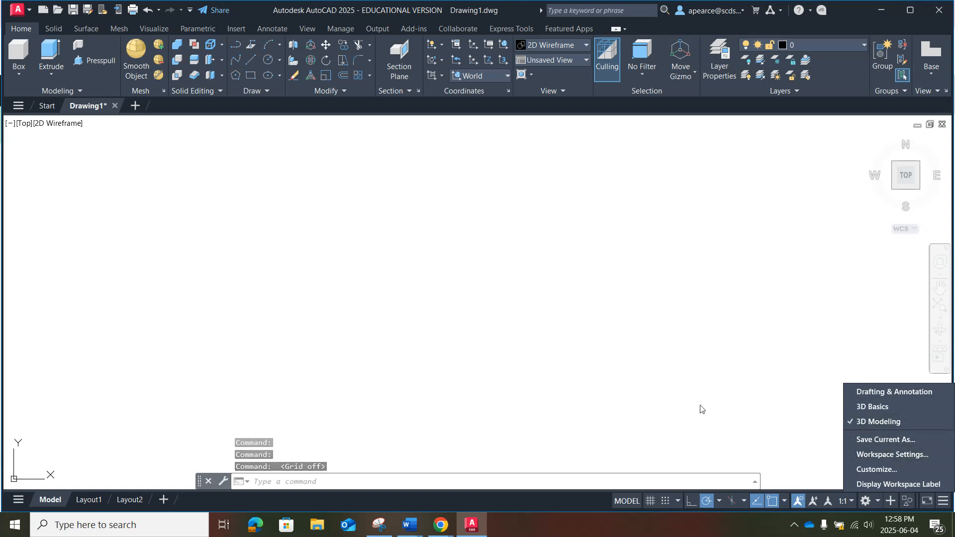
# Draw connected lines running 1 unit left, 5 units down and 2 units right to form an open profile.
pyautogui.click(433, 380)
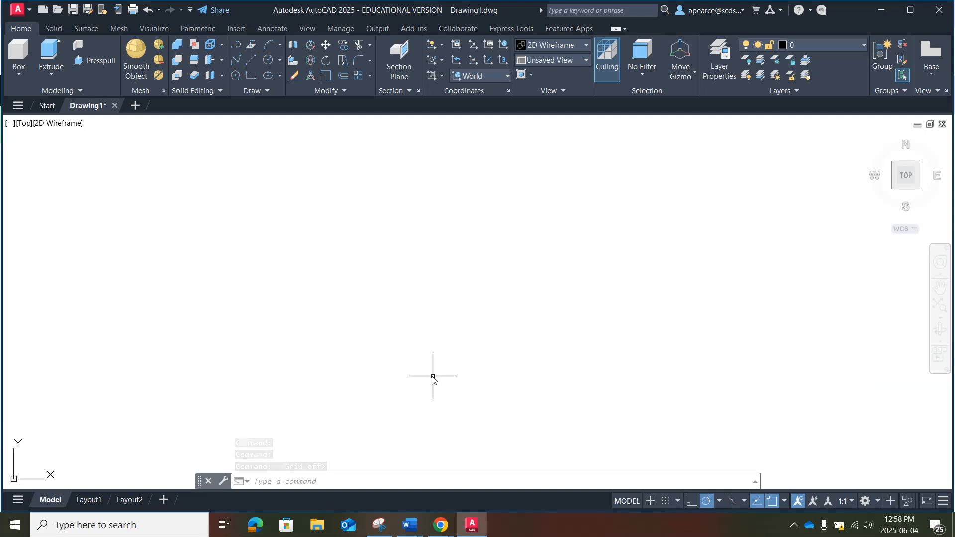
pyautogui.click(250, 60)
pyautogui.click(395, 203)
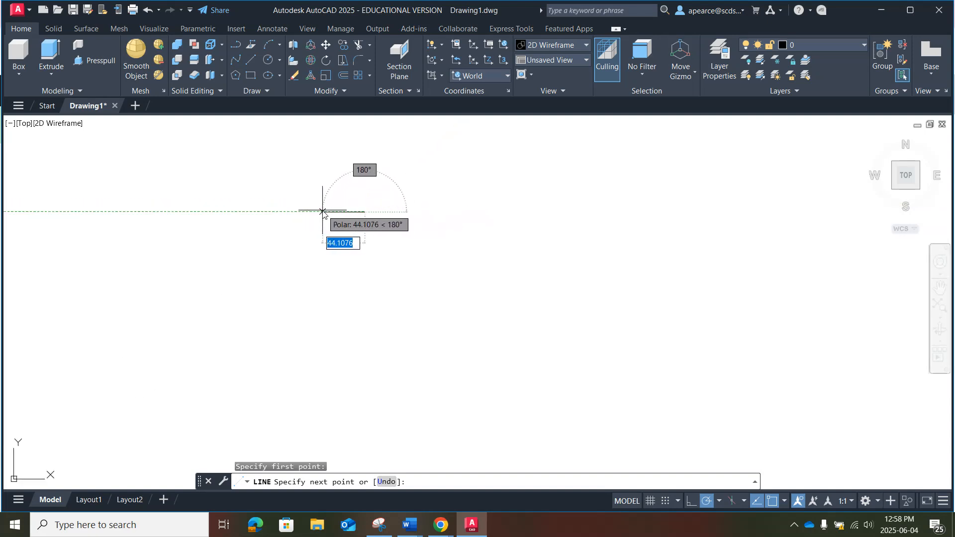
pyautogui.write('1')
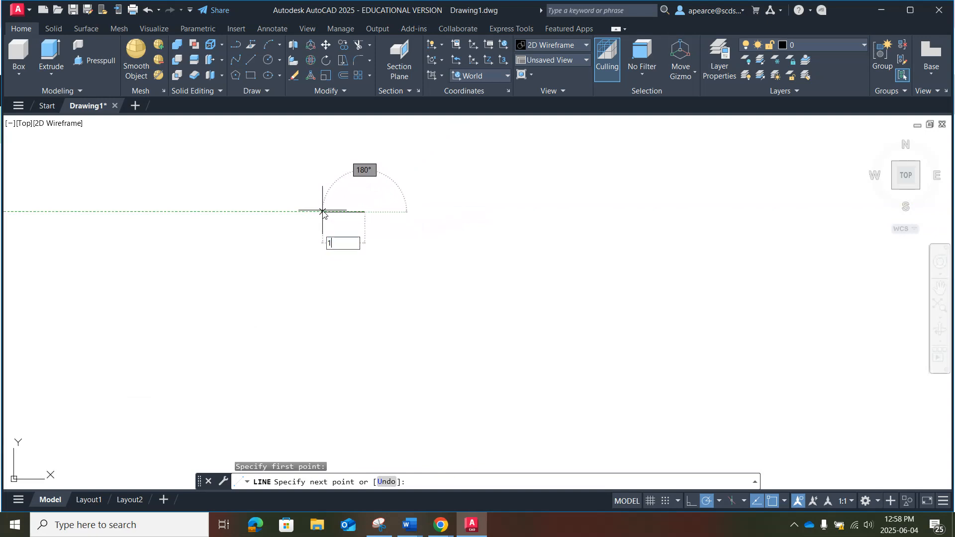
pyautogui.press('Return')
pyautogui.scroll(8, 363, 217)
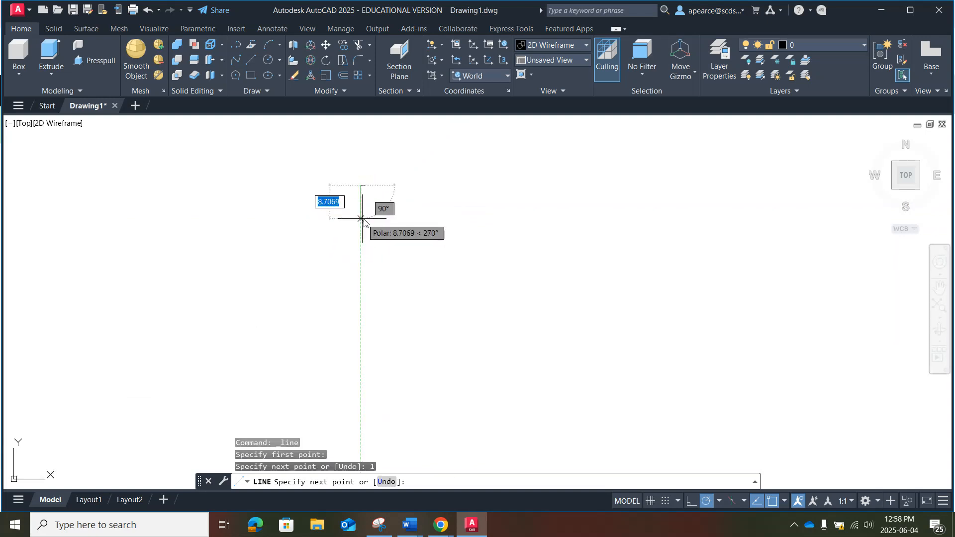
pyautogui.moveTo(354, 196); pyautogui.dragTo(347, 333, button='middle')
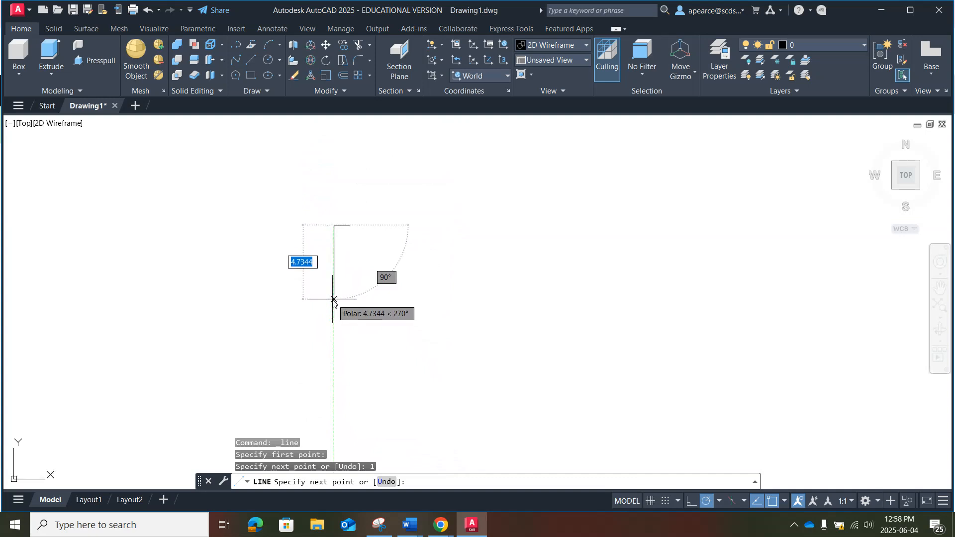
pyautogui.write('5')
pyautogui.press('Return')
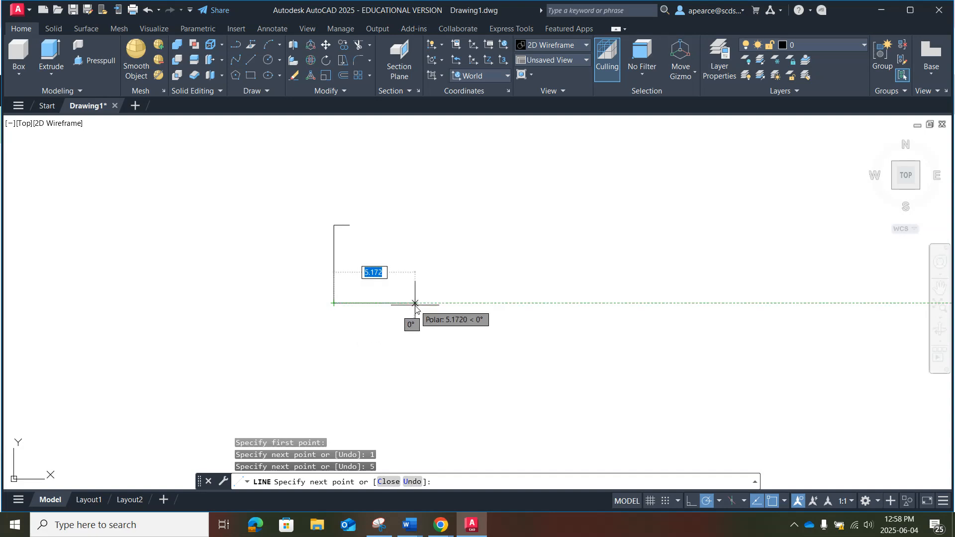
pyautogui.write('2')
pyautogui.press('Return')
pyautogui.press('Escape')
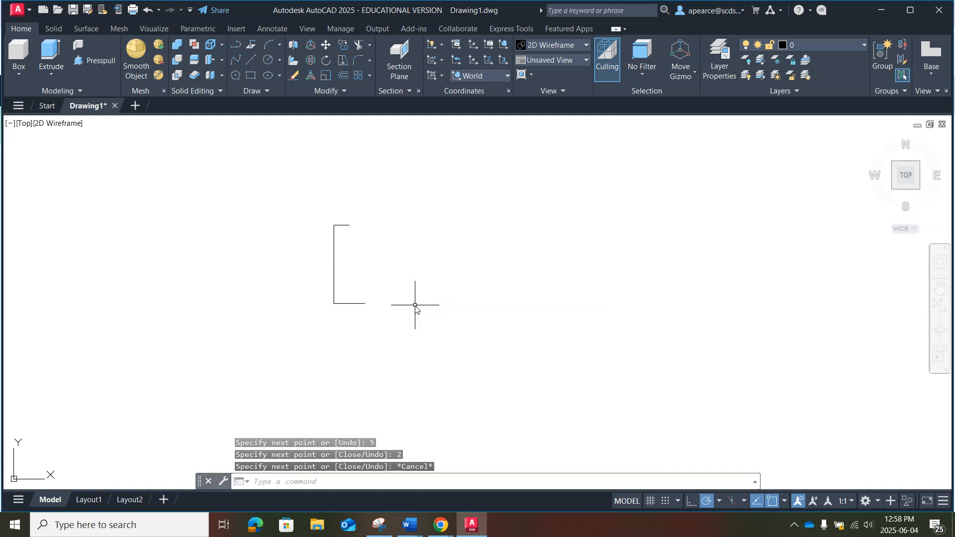
# Copy the profile's top horizontal line 0.5 units straight down.
pyautogui.scroll(4, 351, 239)
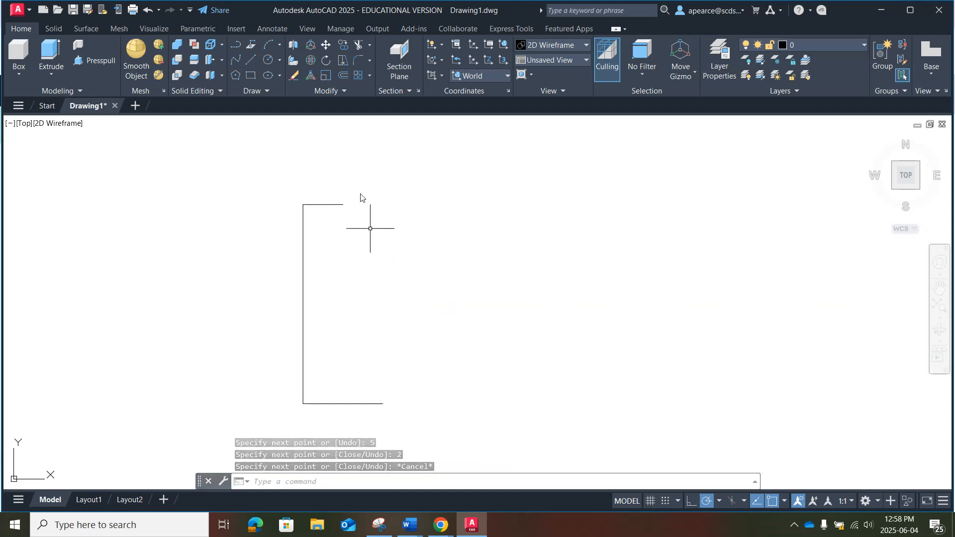
pyautogui.click(343, 46)
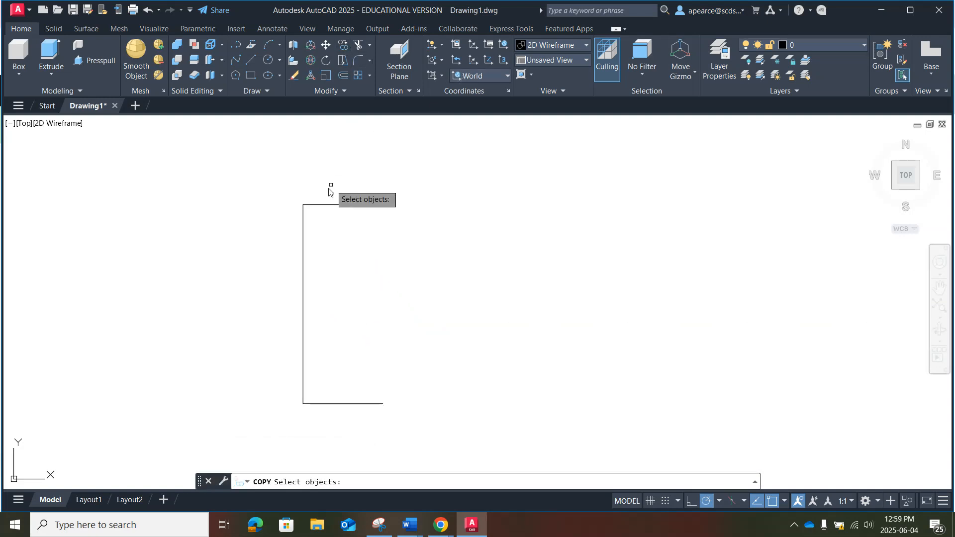
pyautogui.click(319, 205)
pyautogui.press('Return')
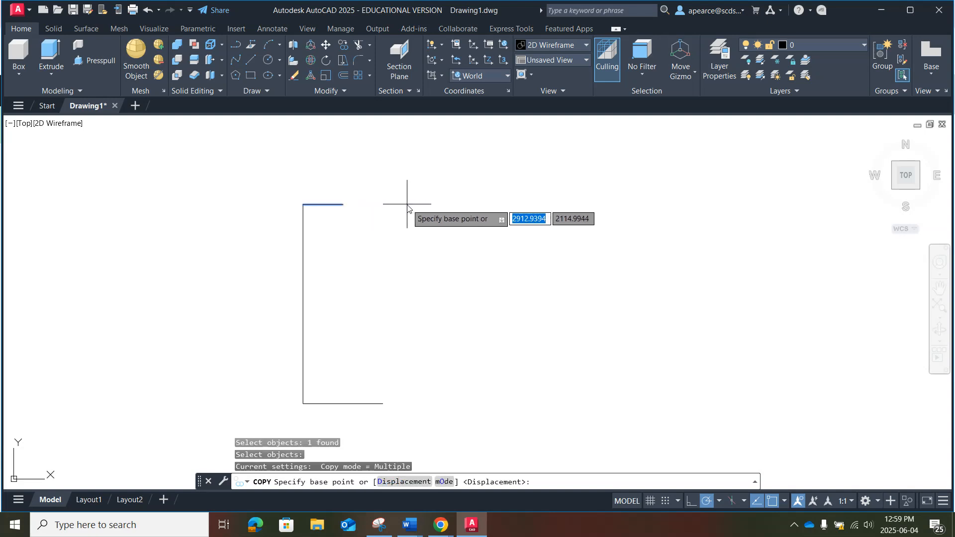
pyautogui.click(406, 204)
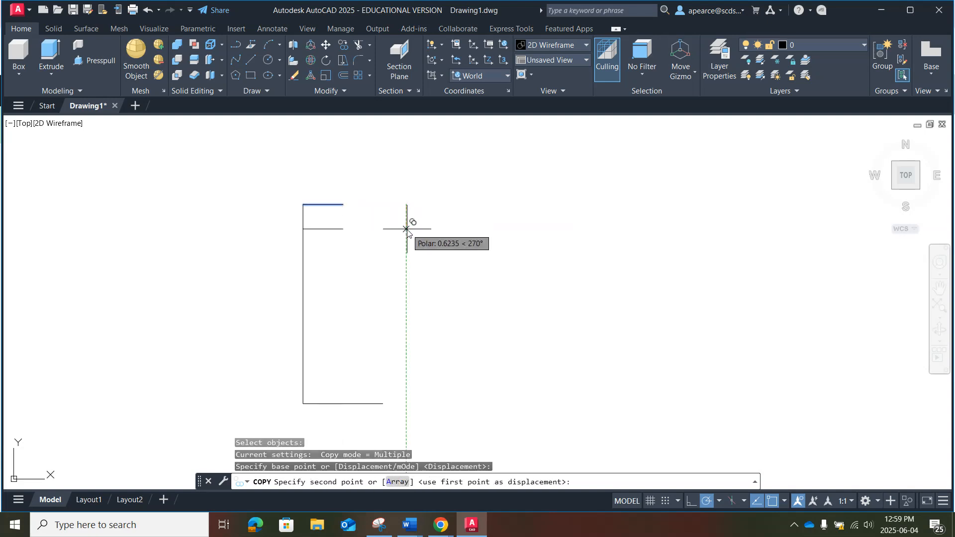
pyautogui.write('.5')
pyautogui.press('Return')
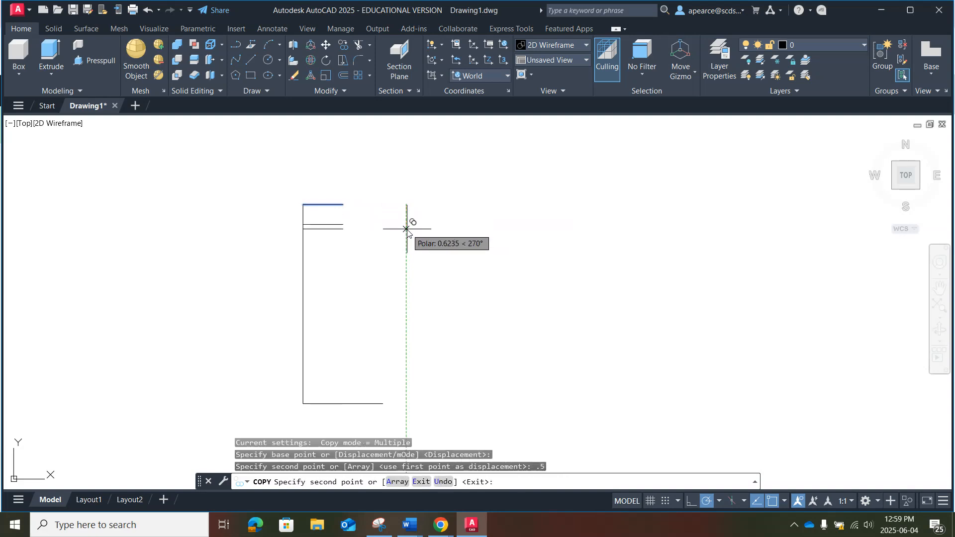
pyautogui.press('Escape')
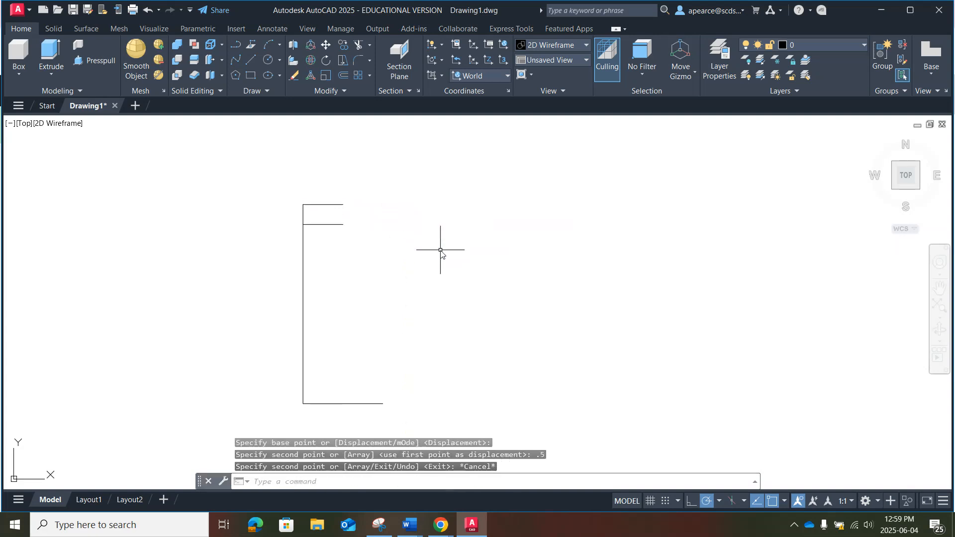
# Copy the profile's bottom horizontal line 1 unit straight up.
pyautogui.click(346, 47)
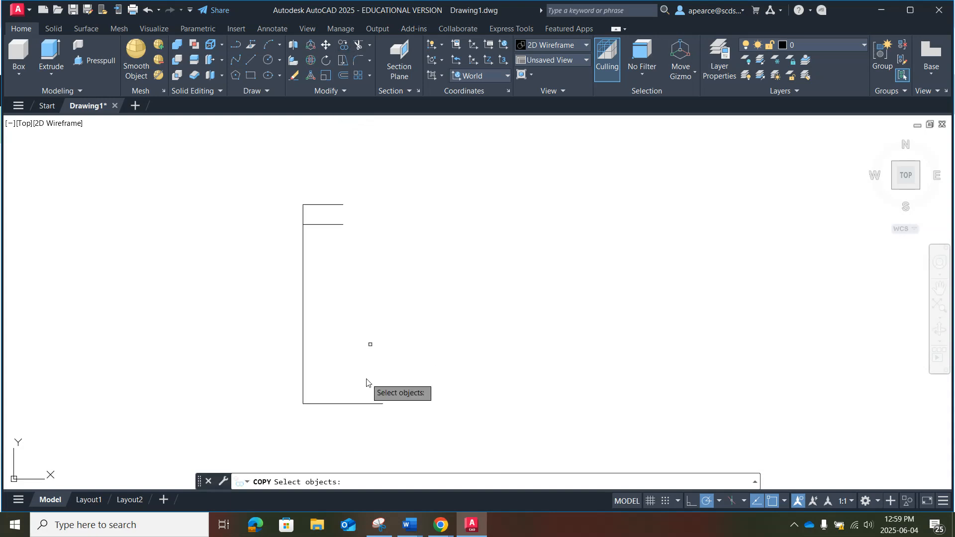
pyautogui.click(345, 404)
pyautogui.press('Return')
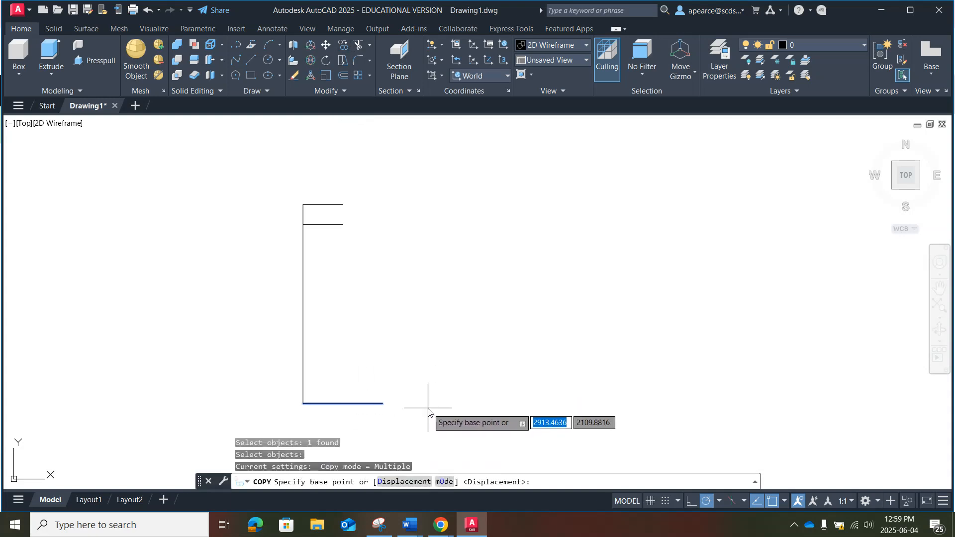
pyautogui.click(429, 406)
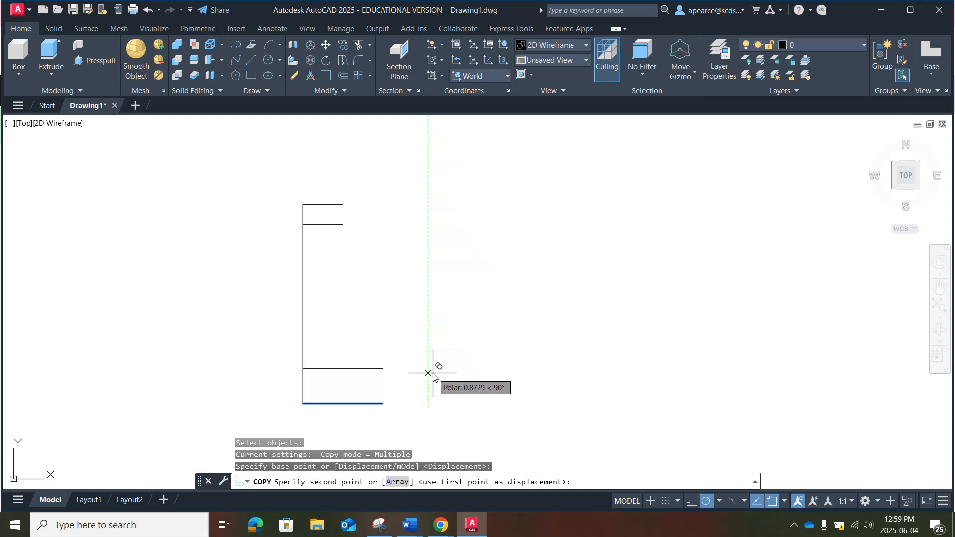
pyautogui.write('1')
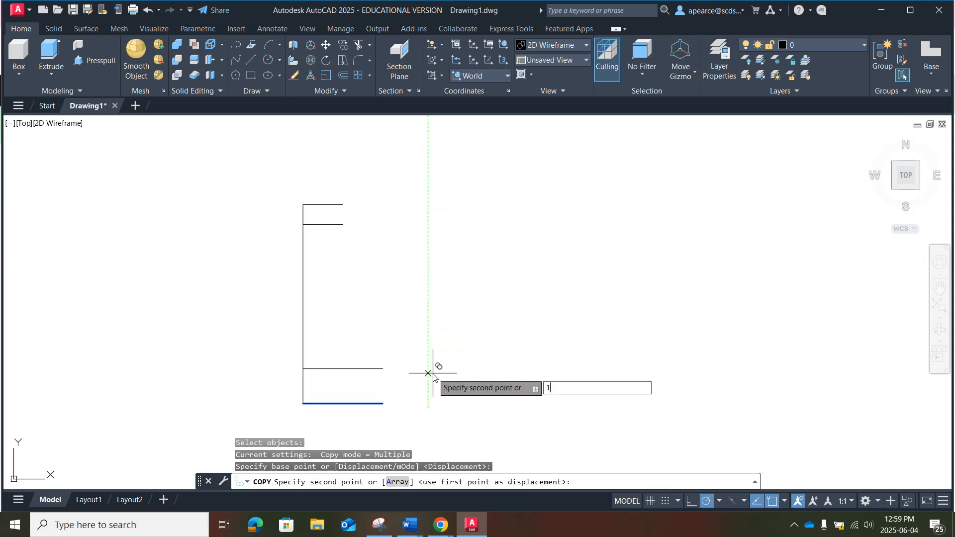
pyautogui.press('Return')
pyautogui.press('Escape')
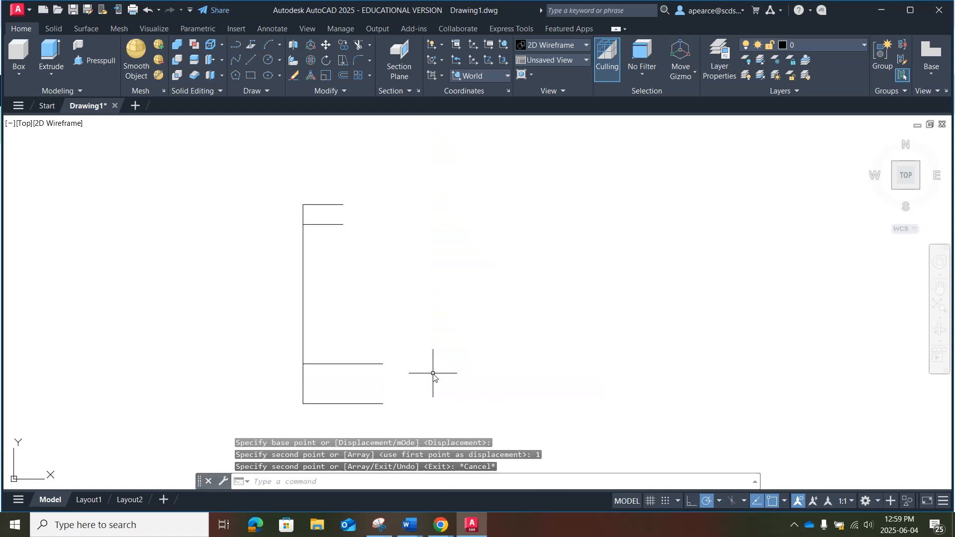
# Draw a slanted line from the midpoint of the upper copied line to the midpoint of the lower copied line.
pyautogui.click(785, 501)
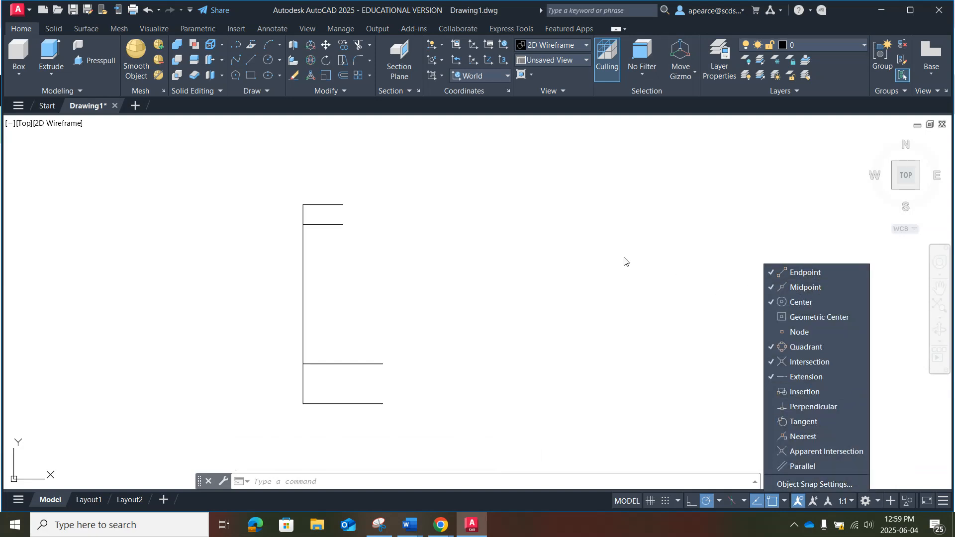
pyautogui.click(254, 59)
pyautogui.click(253, 59)
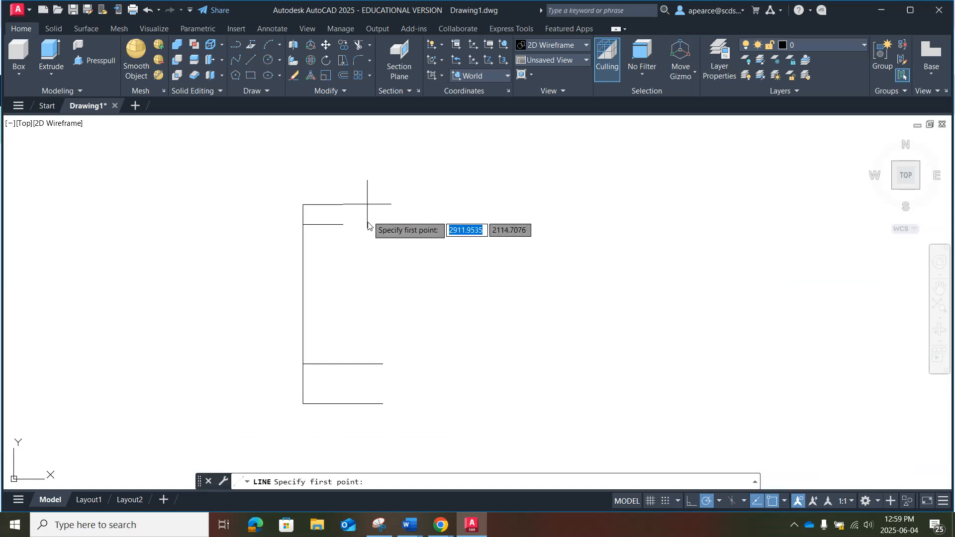
pyautogui.click(321, 224)
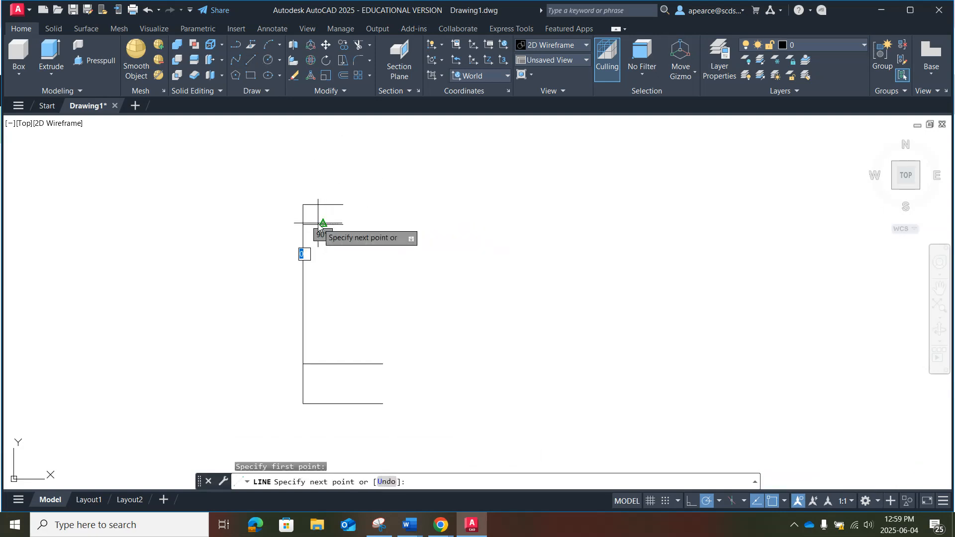
pyautogui.rightClick(349, 365)
pyautogui.click(432, 372)
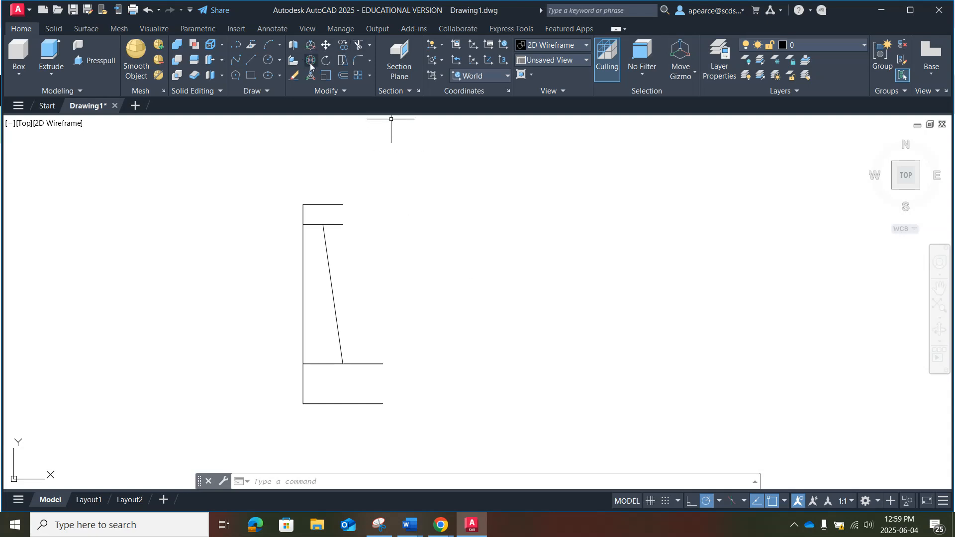
pyautogui.click(279, 45)
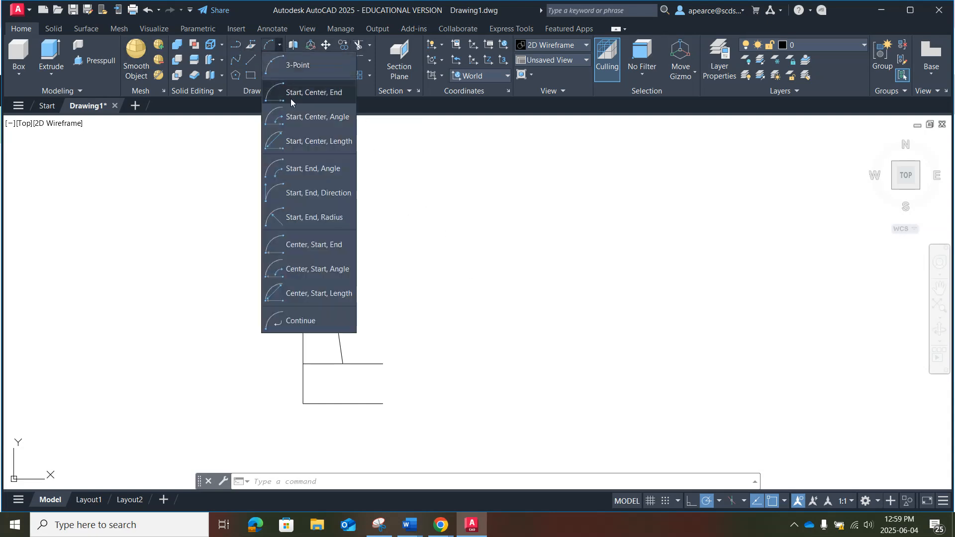
pyautogui.click(308, 194)
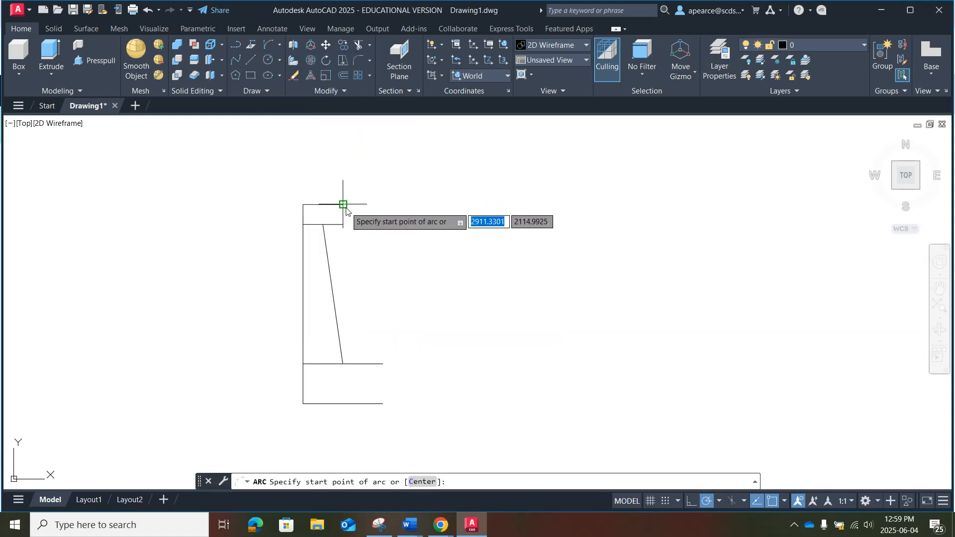
pyautogui.click(343, 204)
pyautogui.click(322, 226)
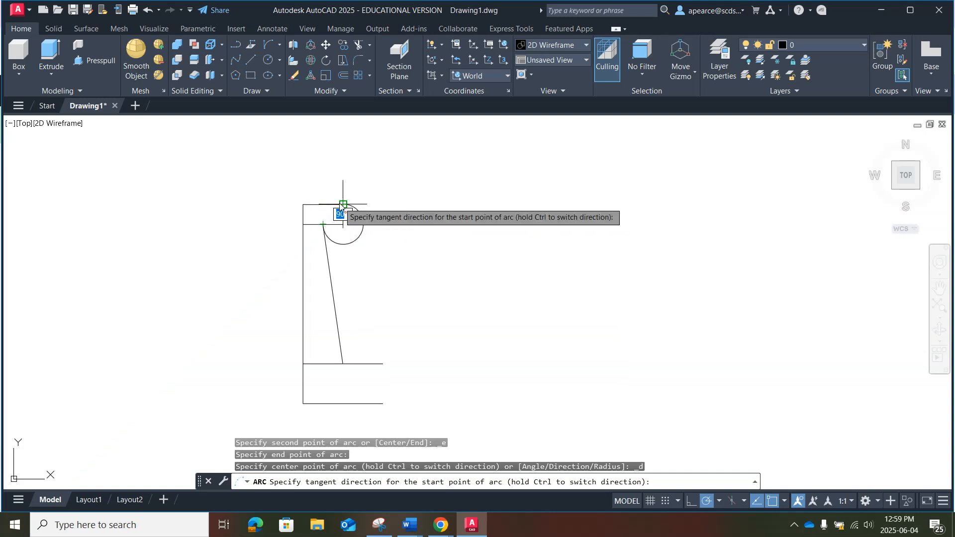
pyautogui.press('Escape')
# Draw a Start, End, Direction arc from the slanted line's upper end to the top line's right end, with a horizontal start tangent.
pyautogui.click(281, 46)
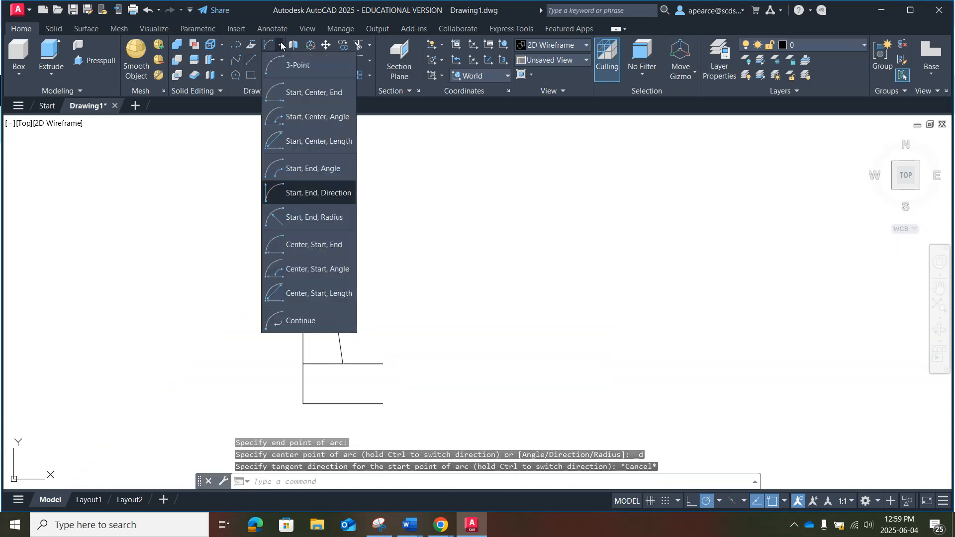
pyautogui.click(304, 193)
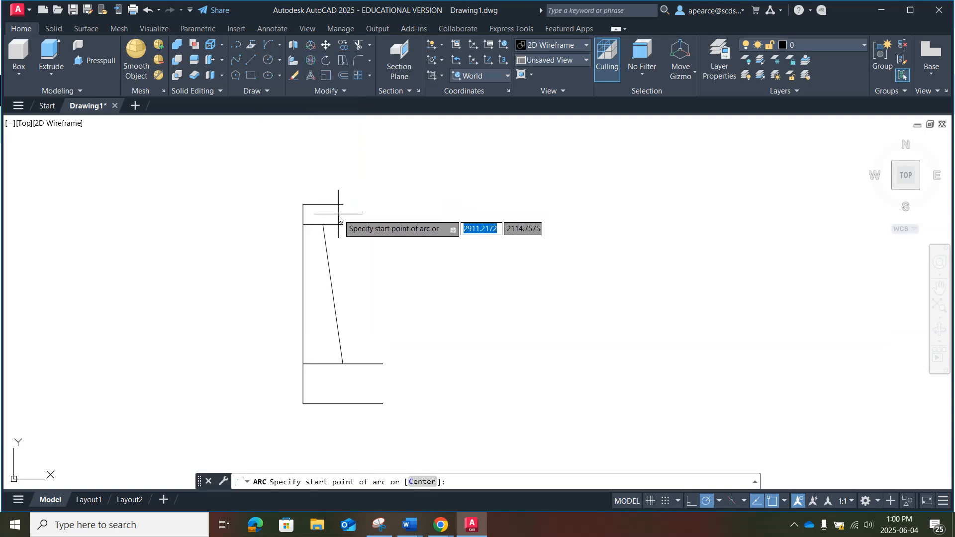
pyautogui.scroll(4, 338, 218)
pyautogui.click(302, 234)
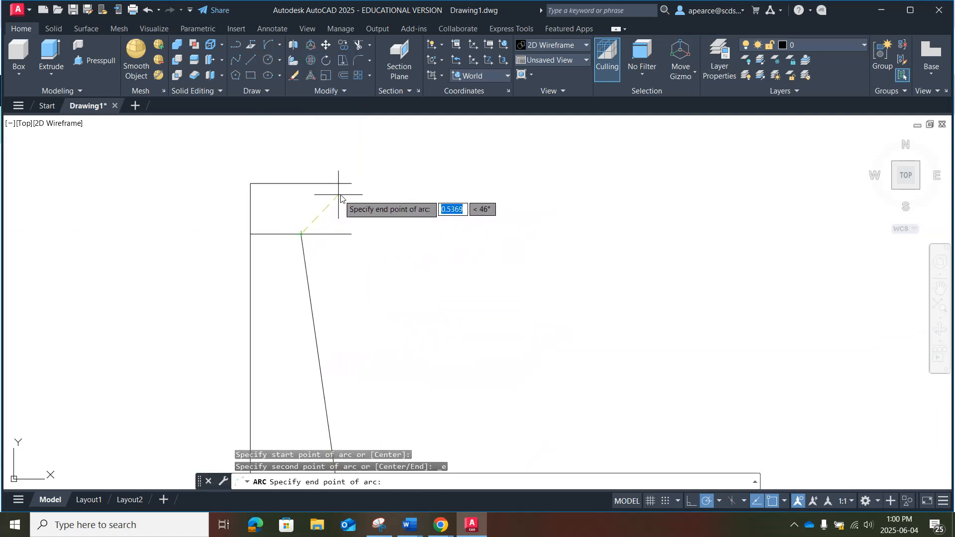
pyautogui.click(352, 184)
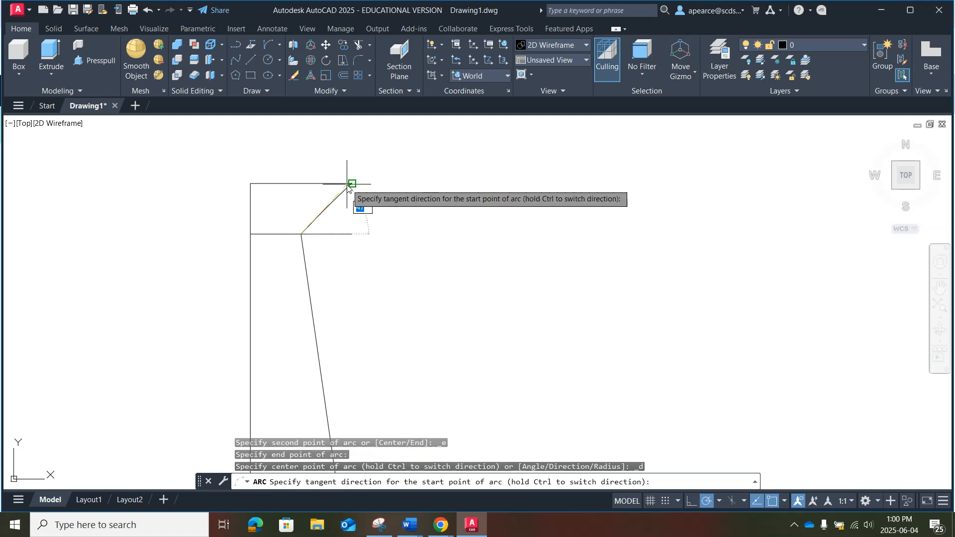
pyautogui.click(355, 237)
pyautogui.scroll(-4, 377, 241)
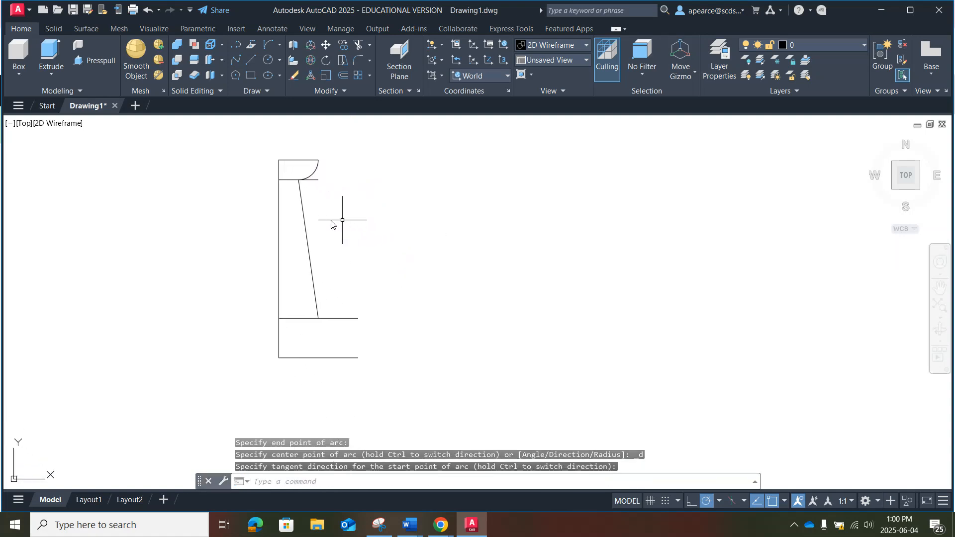
# Draw a Start, End, Direction arc from the bottom line's right end to the slanted line's lower end, with a vertical start tangent.
pyautogui.click(280, 45)
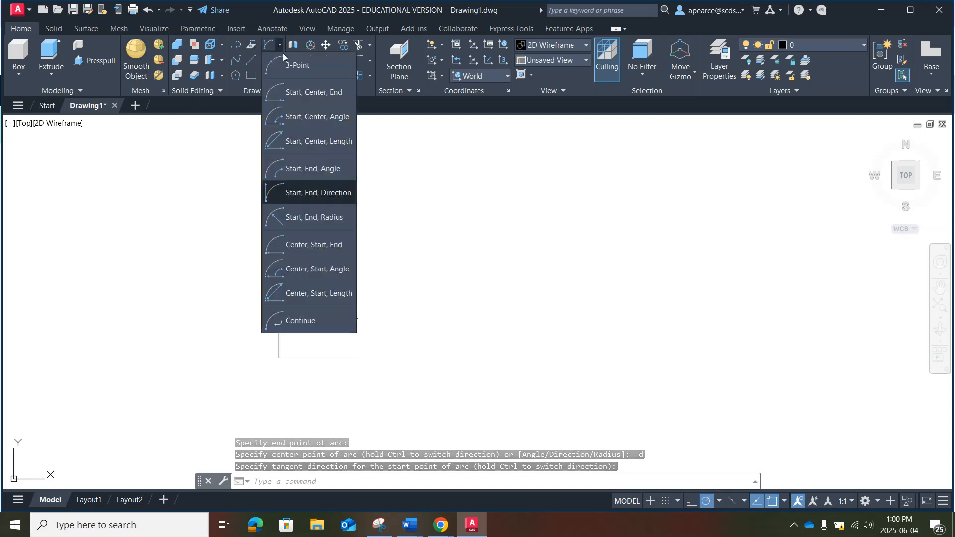
pyautogui.click(313, 195)
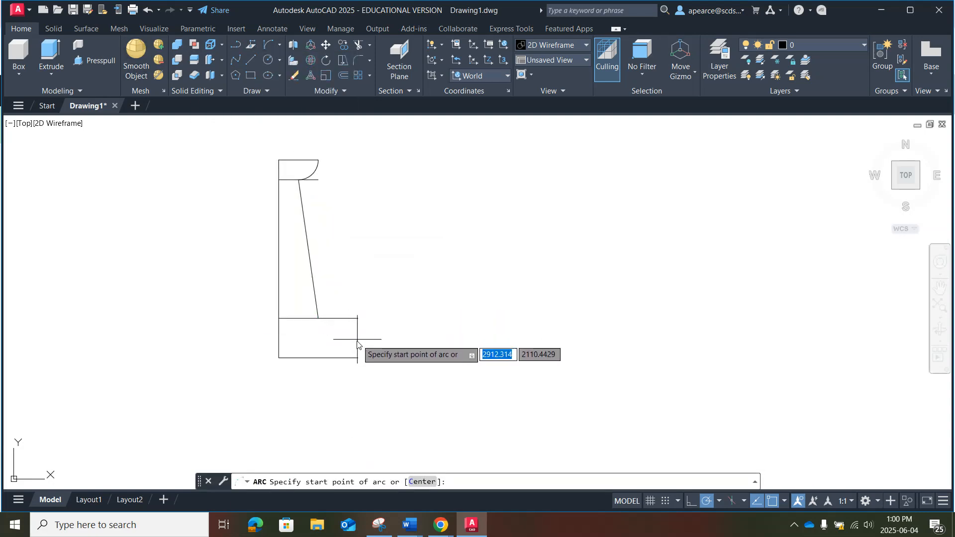
pyautogui.click(359, 358)
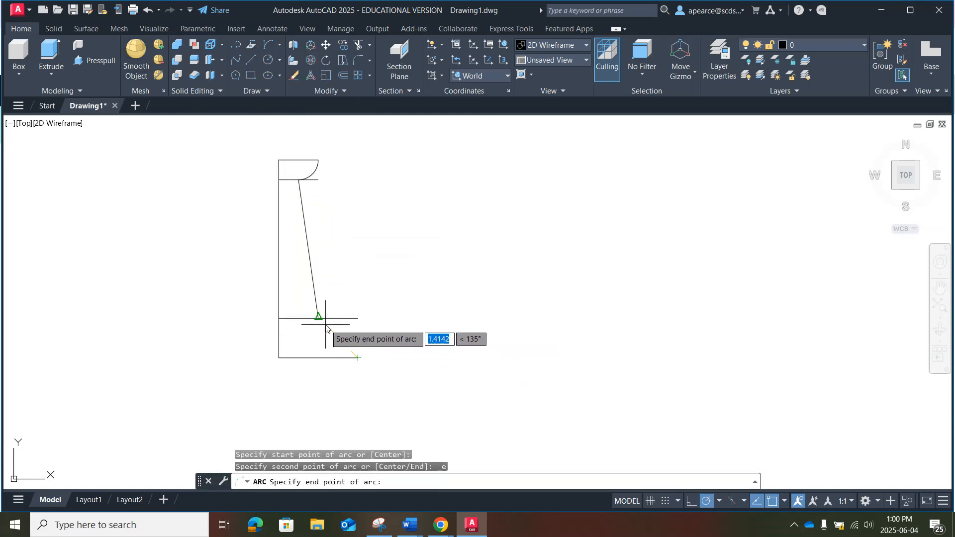
pyautogui.click(319, 318)
pyautogui.click(358, 319)
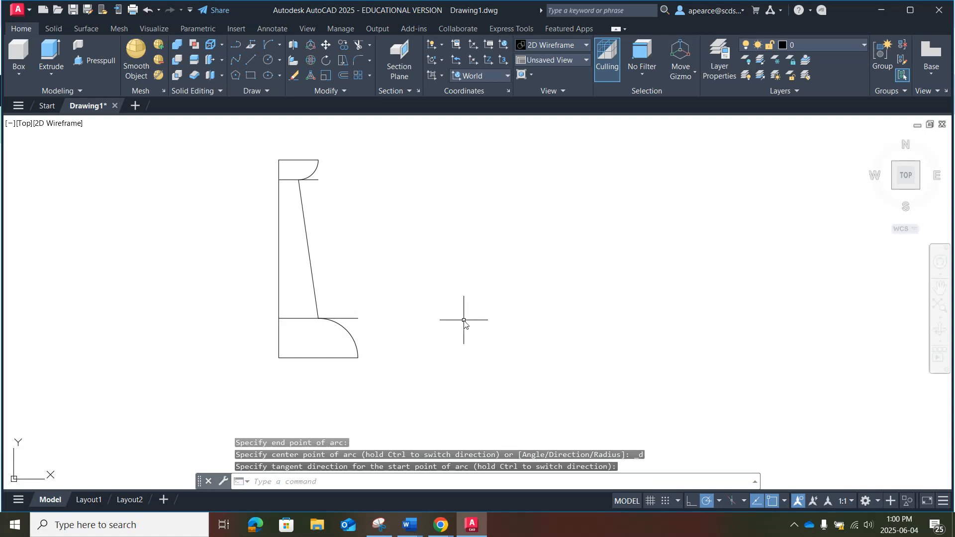
# Erase the two copied horizontal construction lines at the upper and lower arcs of the profile.
pyautogui.click(294, 75)
pyautogui.click(312, 180)
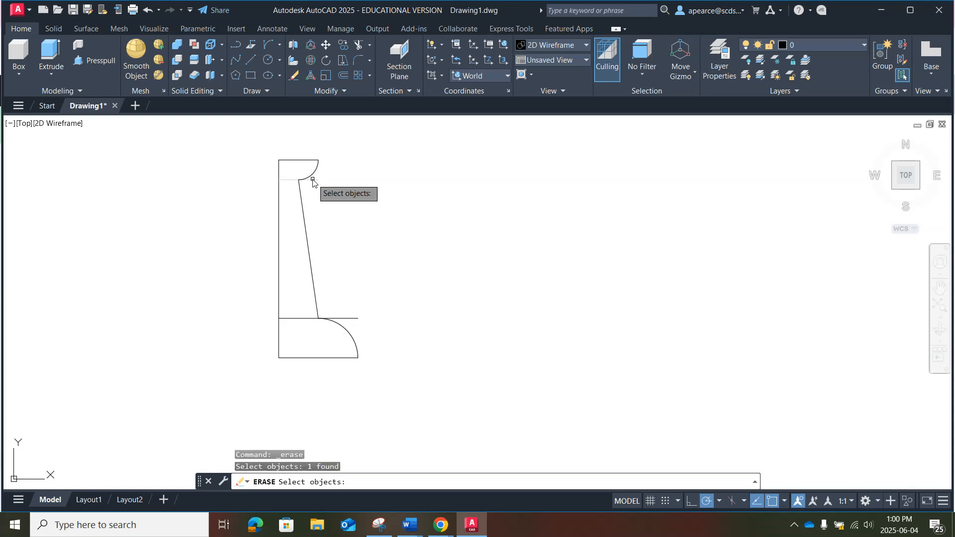
pyautogui.click(349, 318)
pyautogui.press('Return')
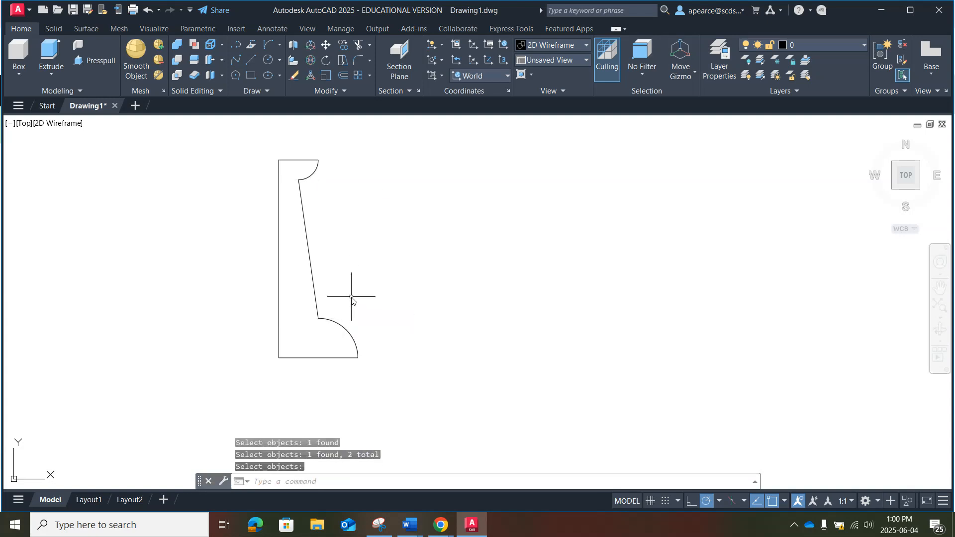
# Draw a vertical line 7 units straight down from the midpoint of the profile's left edge.
pyautogui.scroll(-1, 298, 209)
pyautogui.scroll(3, 298, 204)
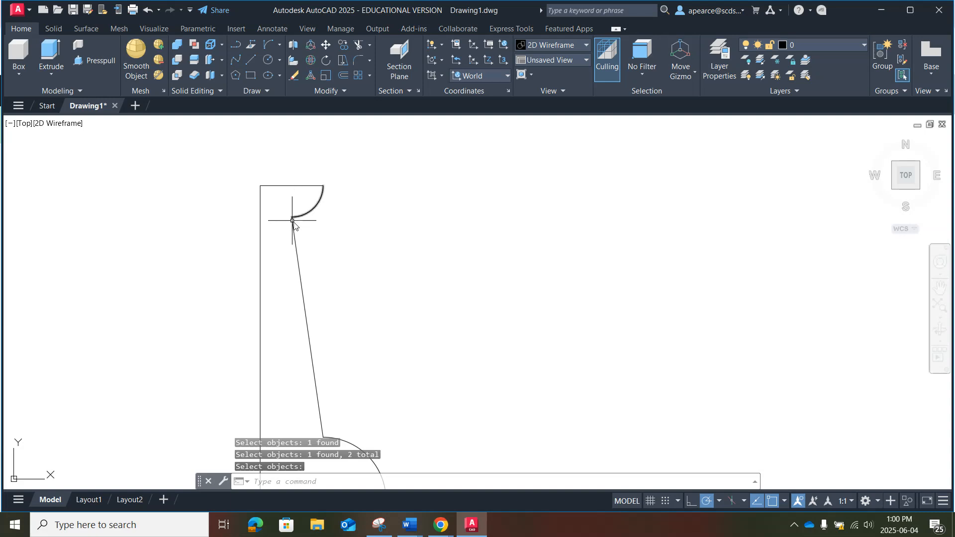
pyautogui.scroll(-2, 351, 232)
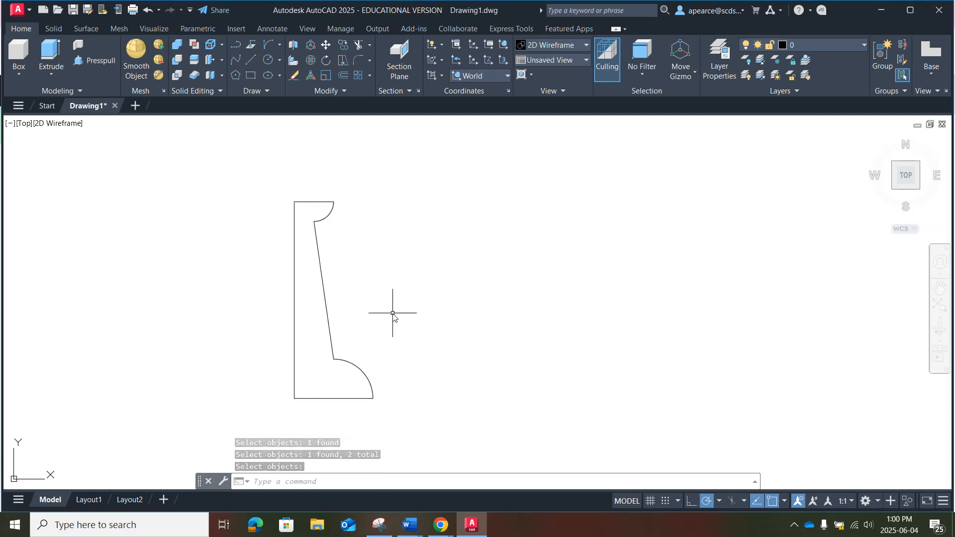
pyautogui.moveTo(393, 314); pyautogui.dragTo(371, 245, button='middle')
pyautogui.click(251, 60)
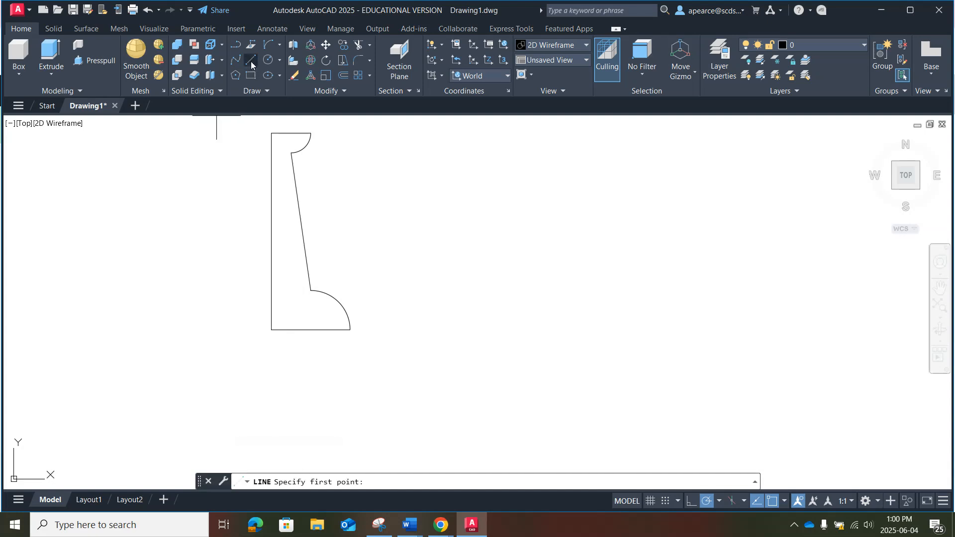
pyautogui.click(271, 231)
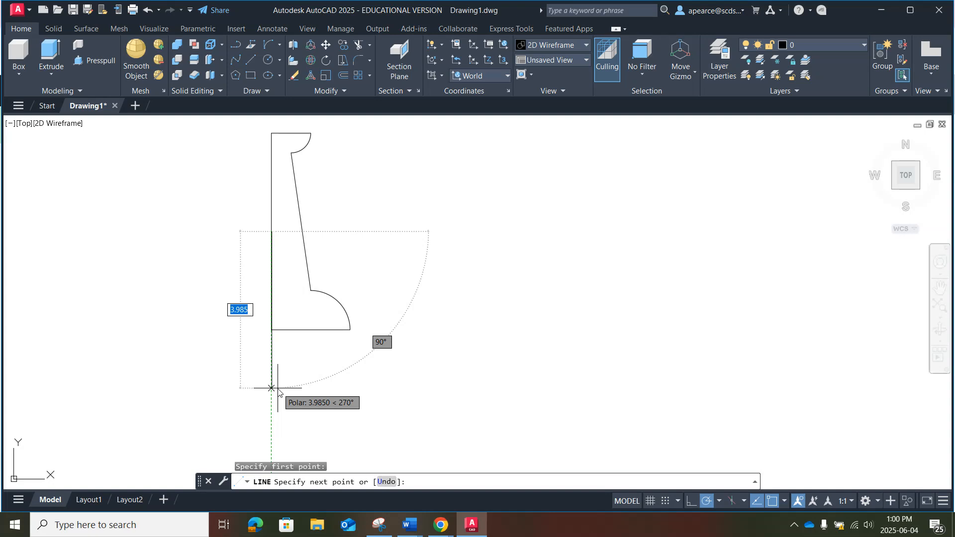
pyautogui.write('7')
pyautogui.press('Return')
pyautogui.press('Escape')
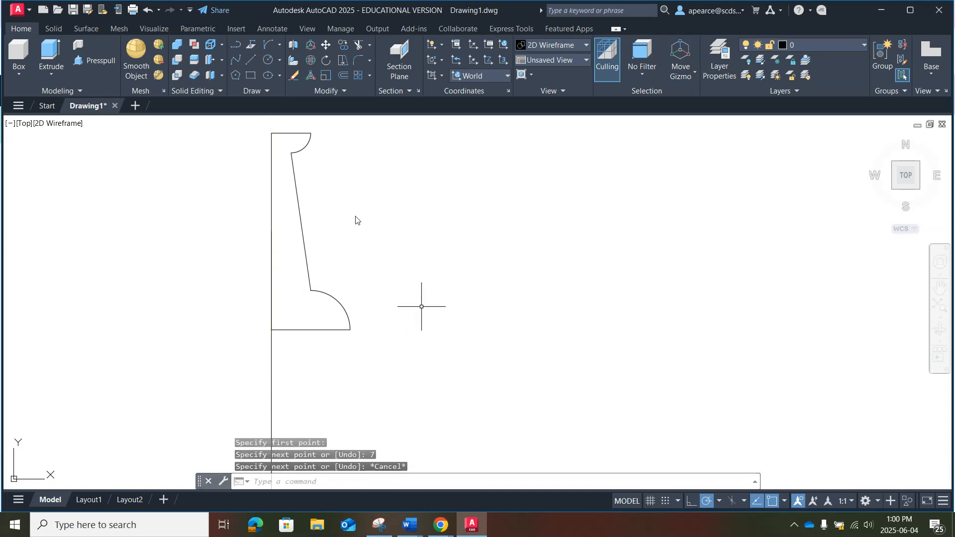
# Move the 7-unit vertical line straight down by 1.5 units from its upper end.
pyautogui.click(324, 44)
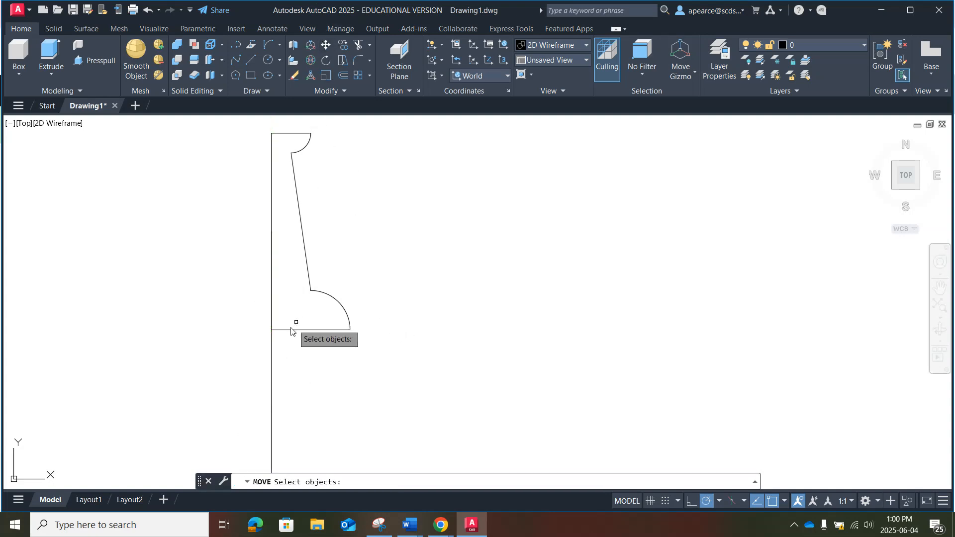
pyautogui.click(272, 352)
pyautogui.press('Return')
pyautogui.click(272, 237)
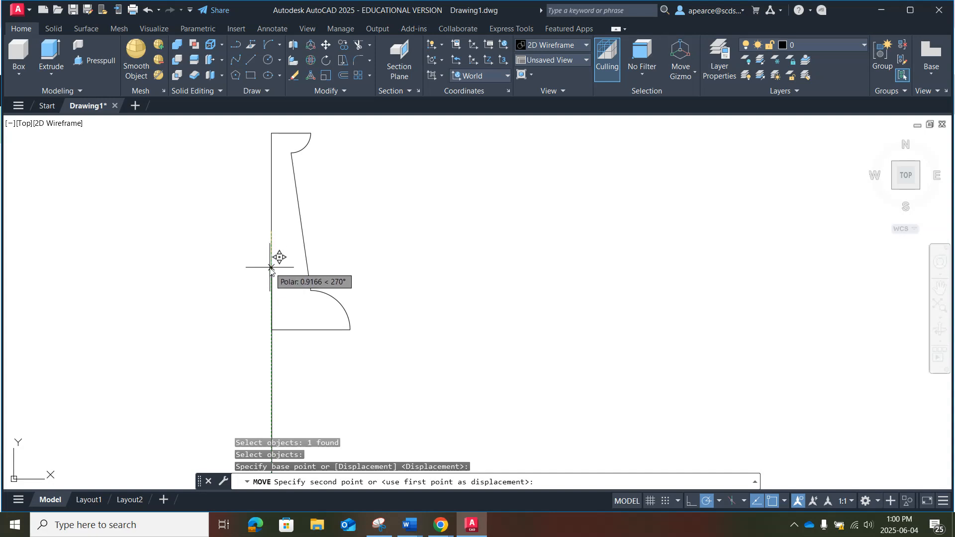
pyautogui.write('1.5')
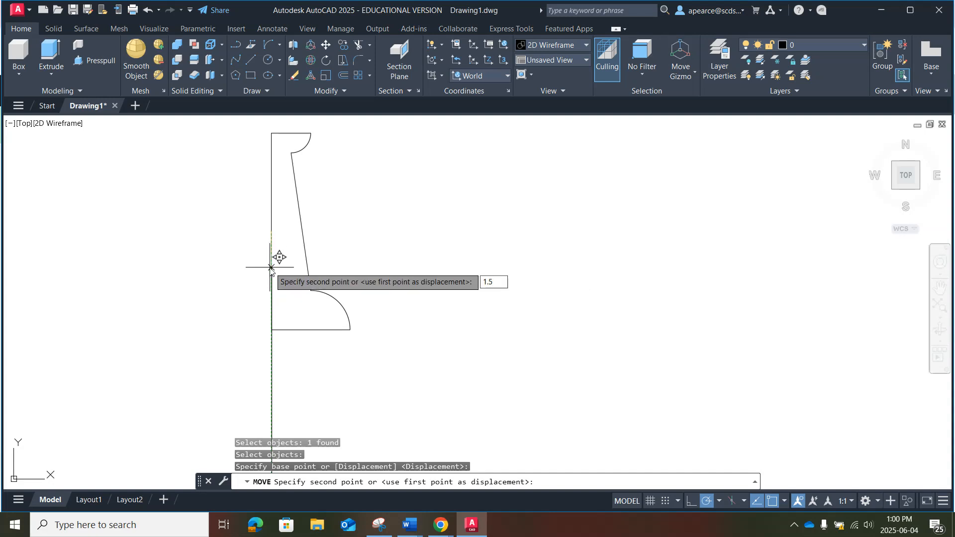
pyautogui.press('Escape')
# Offset the moved vertical line by 0.2 units to its right.
pyautogui.scroll(-2, 434, 396)
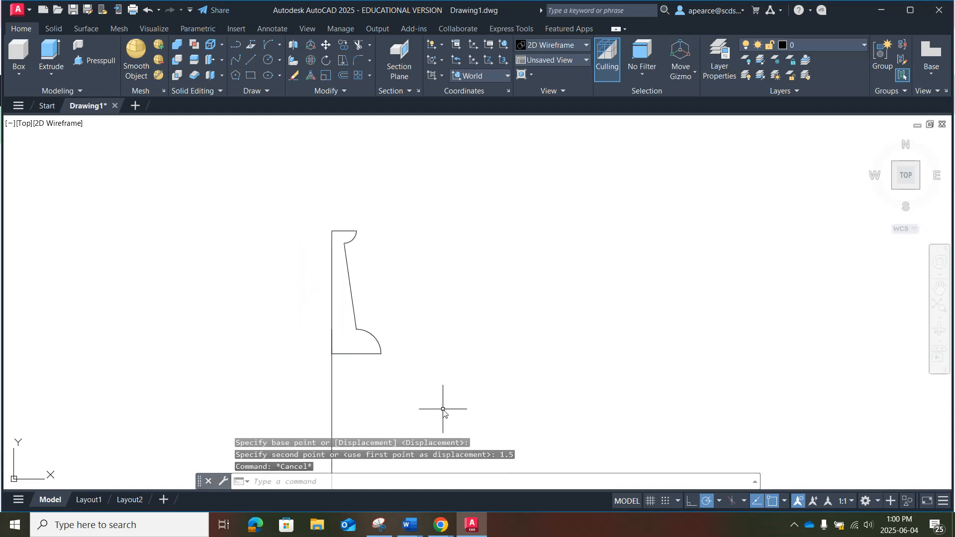
pyautogui.moveTo(460, 361)
pyautogui.mouseDown(button='middle')
pyautogui.moveTo(419, 299)
pyautogui.moveTo(408, 255)
pyautogui.mouseUp(button='middle')
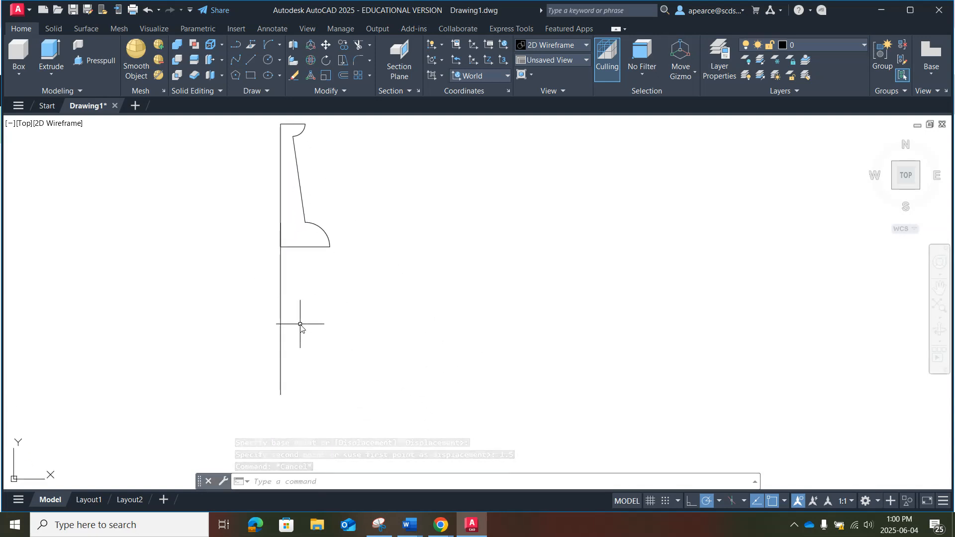
pyautogui.click(343, 77)
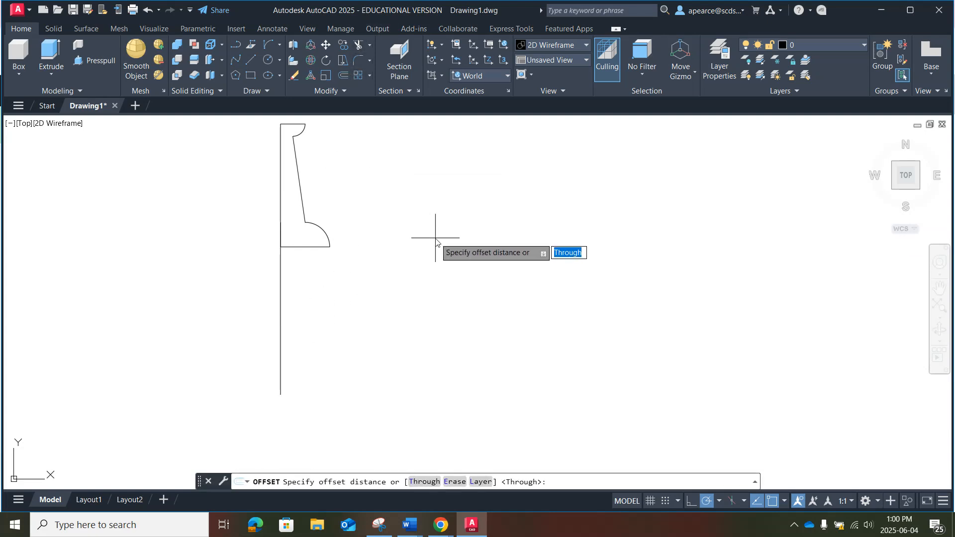
pyautogui.press('Return')
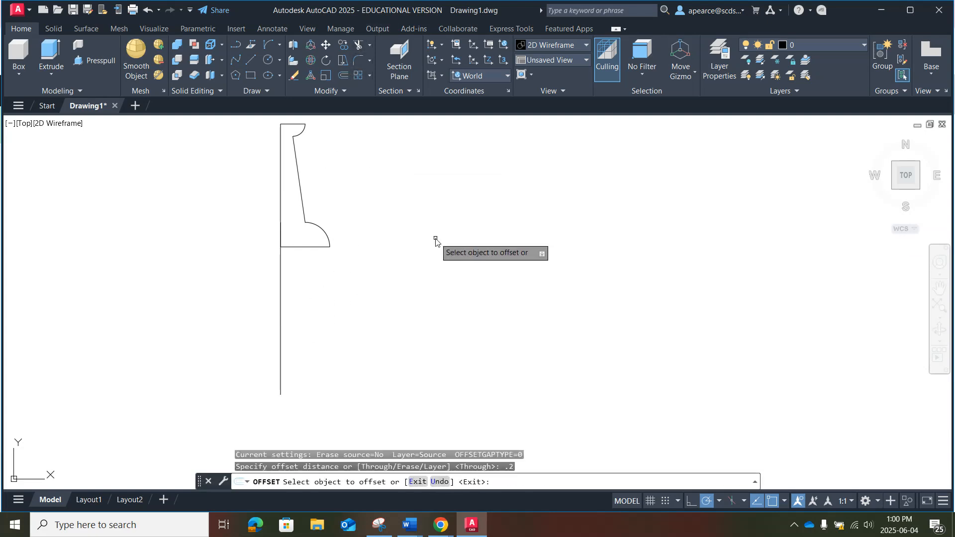
pyautogui.click(281, 282)
pyautogui.click(297, 286)
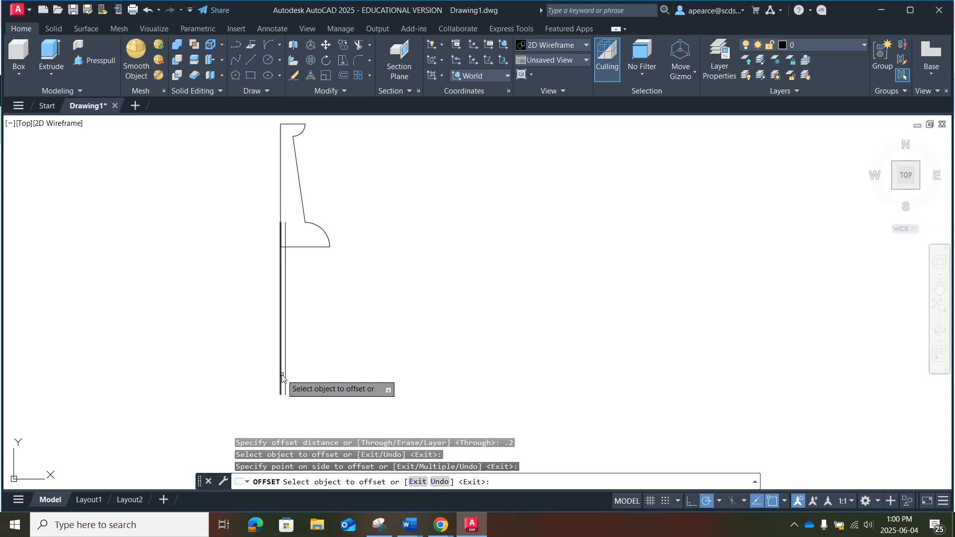
# Draw a Start, End, Direction arc from the original vertical line's lower end up to a nearby point on the offset line, forming a tapered tip.
pyautogui.click(280, 46)
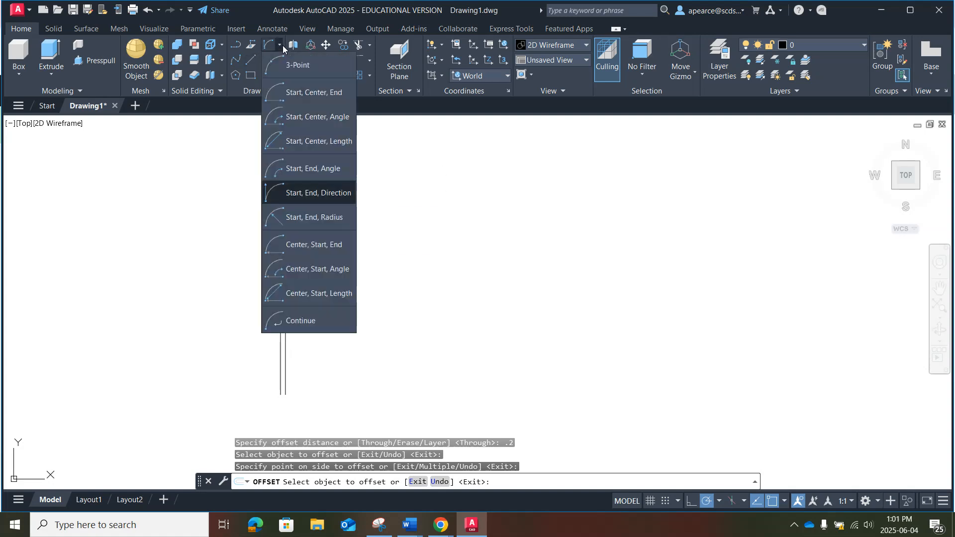
pyautogui.click(311, 195)
pyautogui.click(784, 502)
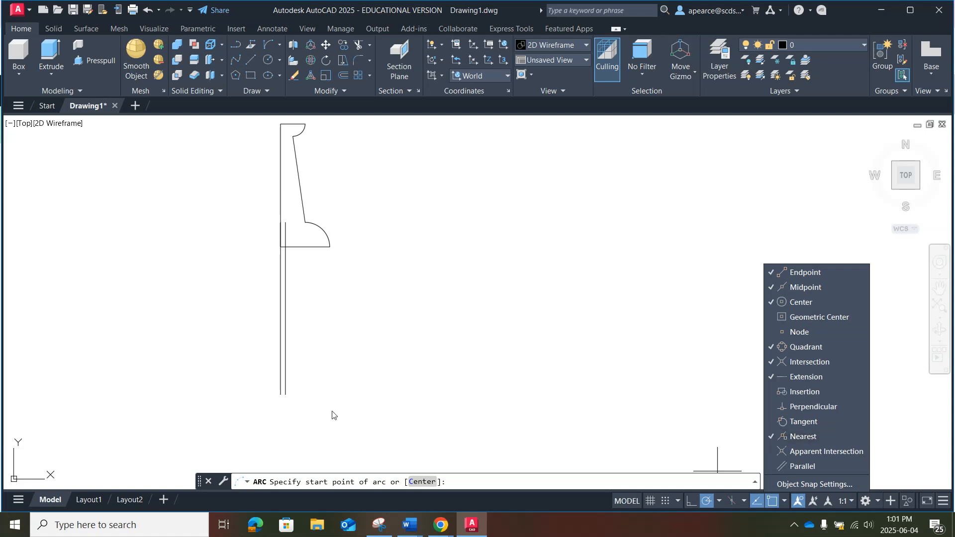
pyautogui.scroll(5, 266, 367)
pyautogui.scroll(-4, 266, 366)
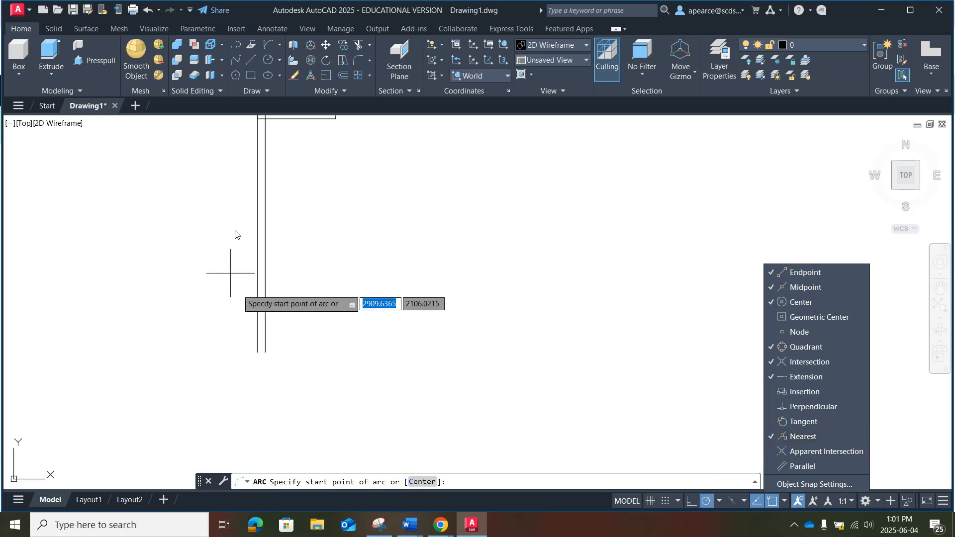
pyautogui.click(236, 345)
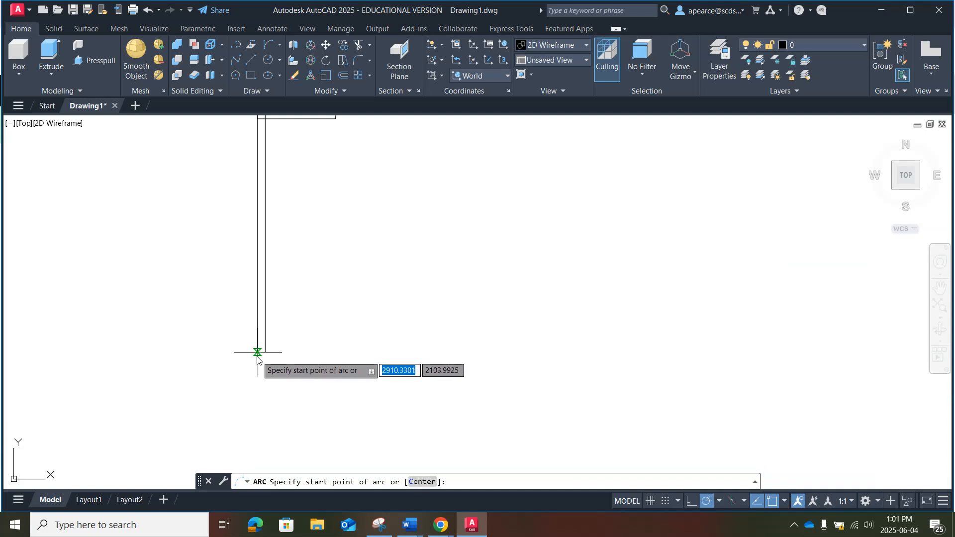
pyautogui.click(258, 353)
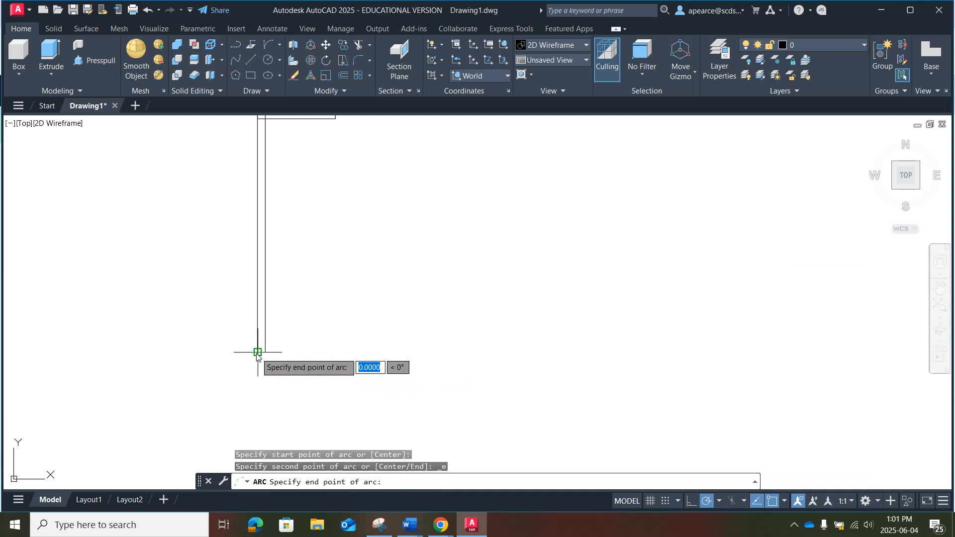
pyautogui.click(265, 303)
pyautogui.scroll(8, 267, 310)
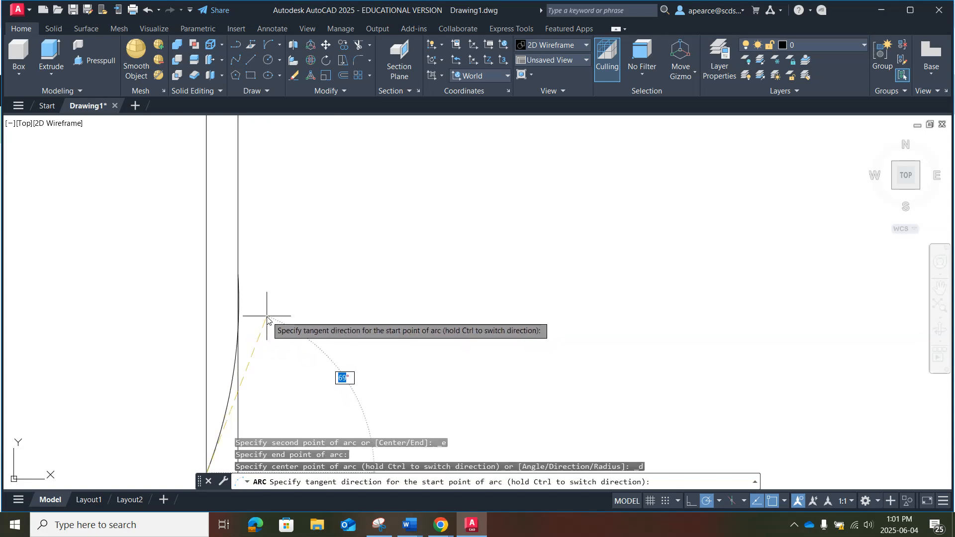
pyautogui.click(247, 330)
pyautogui.scroll(-3, 263, 334)
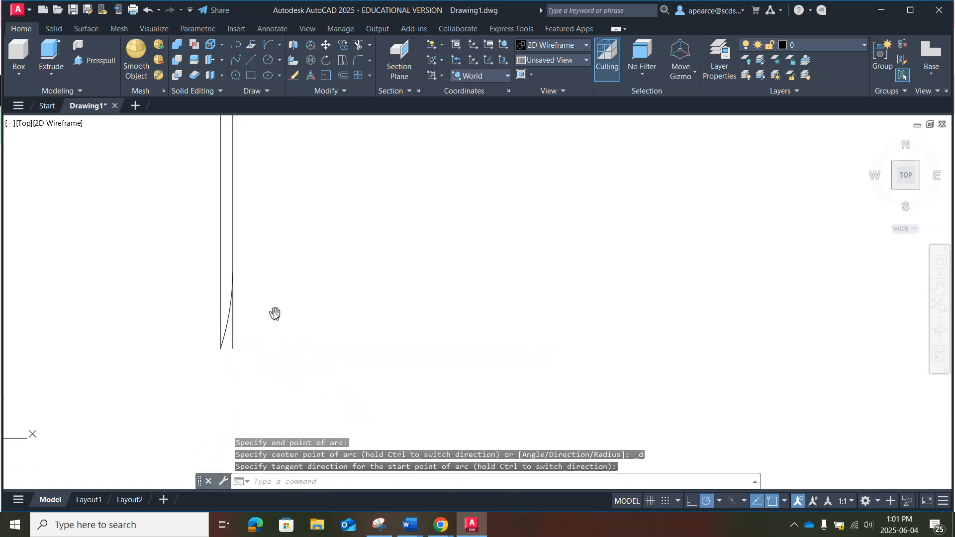
# Trim the offset line's end below the arc and erase the original 7-unit vertical line.
pyautogui.click(359, 47)
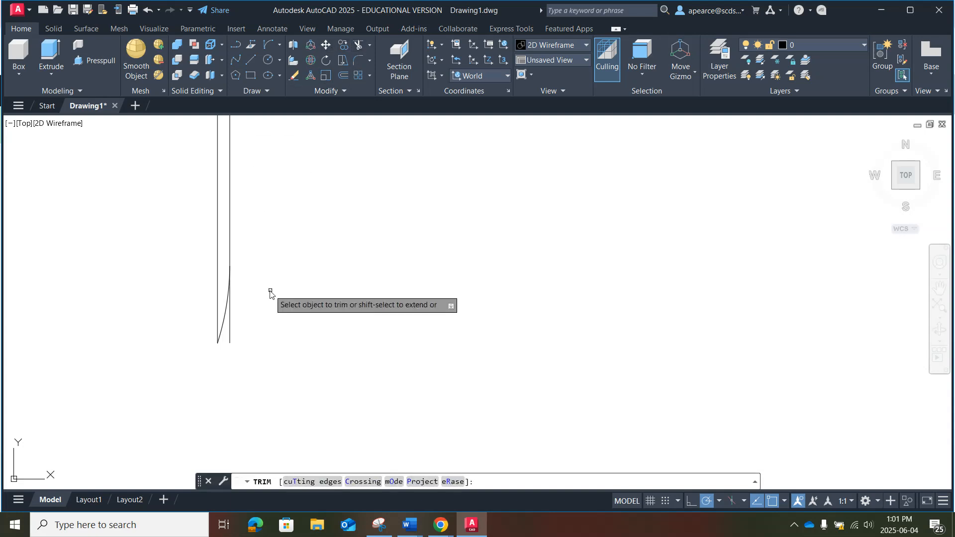
pyautogui.click(230, 322)
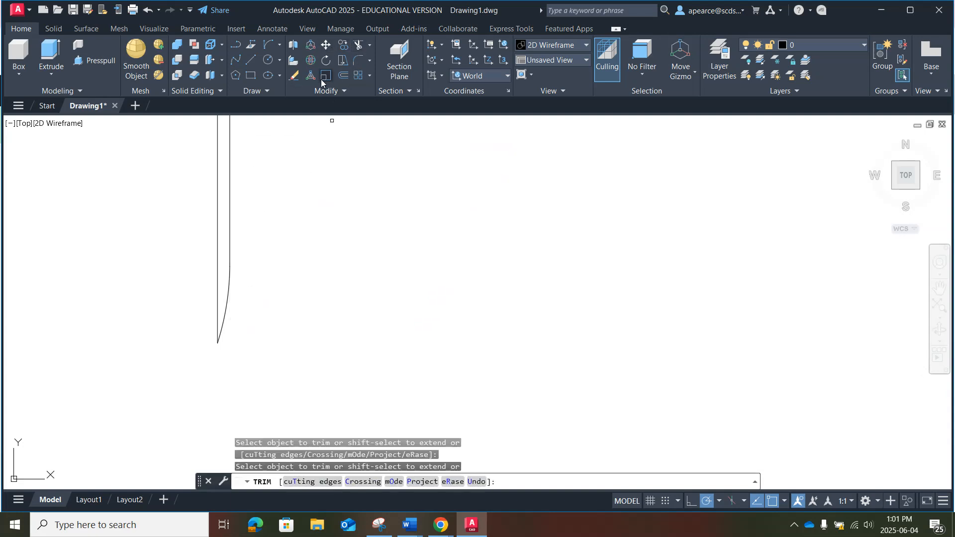
pyautogui.click(295, 76)
pyautogui.click(217, 198)
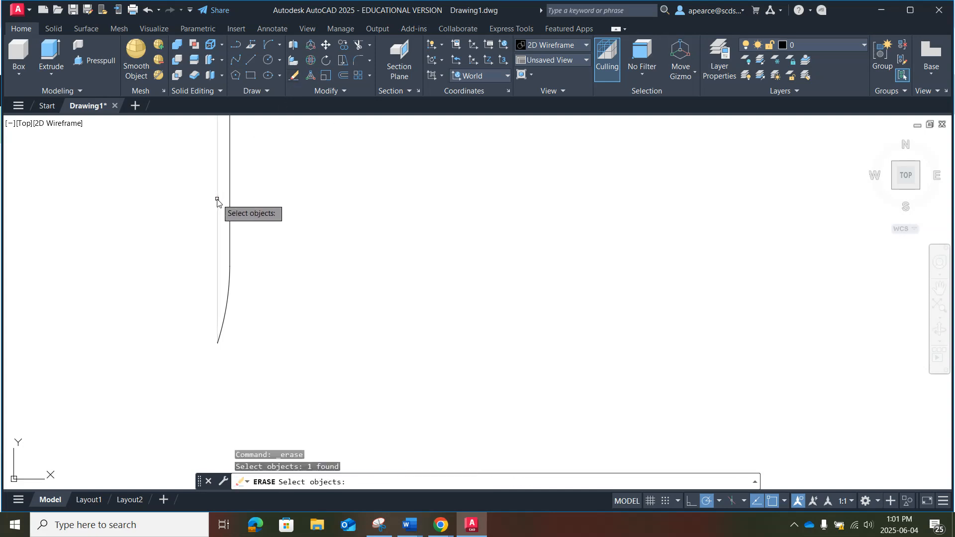
pyautogui.press('Return')
# Join all the lines and arcs of the upper profile and the needle outline into polylines.
pyautogui.scroll(-3, 219, 204)
pyautogui.moveTo(223, 211); pyautogui.dragTo(243, 272, button='middle')
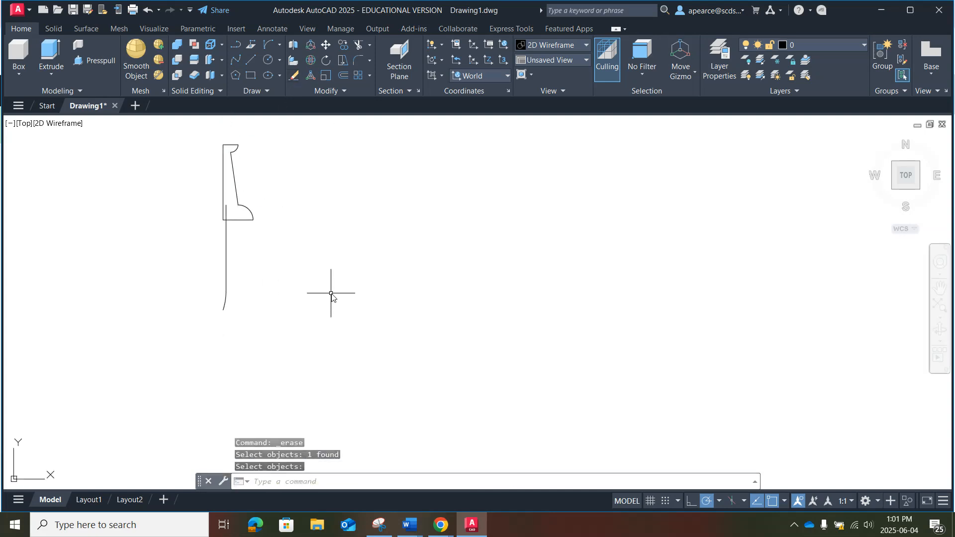
pyautogui.scroll(2, 236, 209)
pyautogui.moveTo(232, 215); pyautogui.dragTo(235, 251, button='middle')
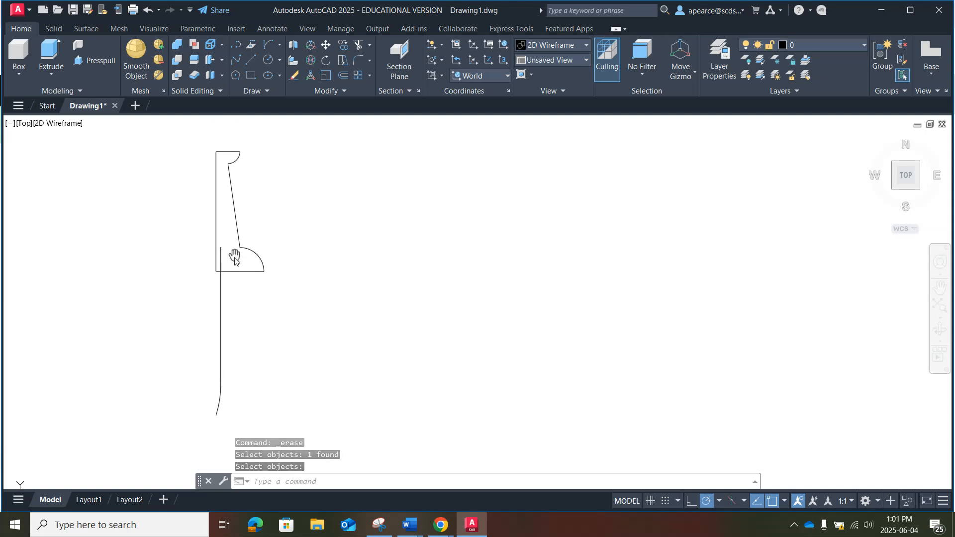
pyautogui.click(335, 90)
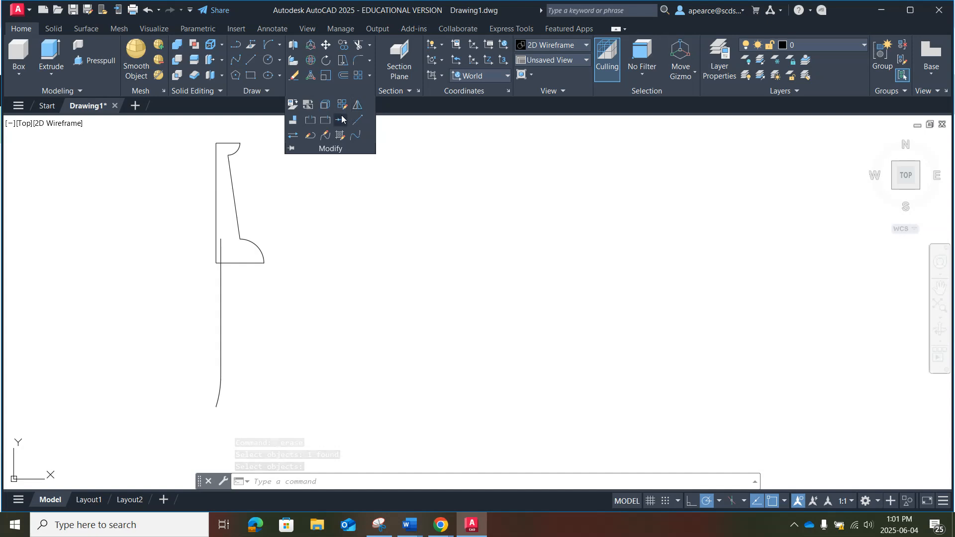
pyautogui.click(339, 120)
pyautogui.click(379, 427)
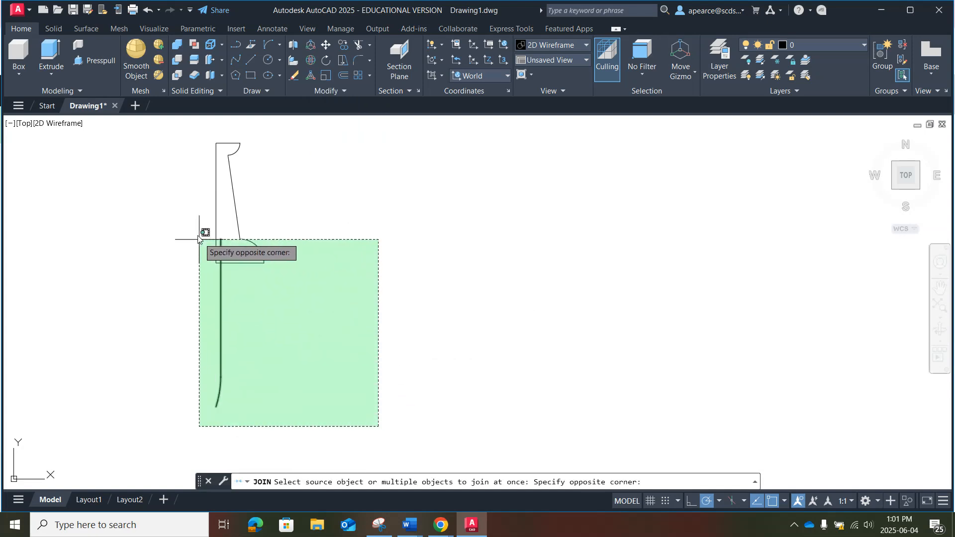
pyautogui.click(144, 128)
pyautogui.press('Return')
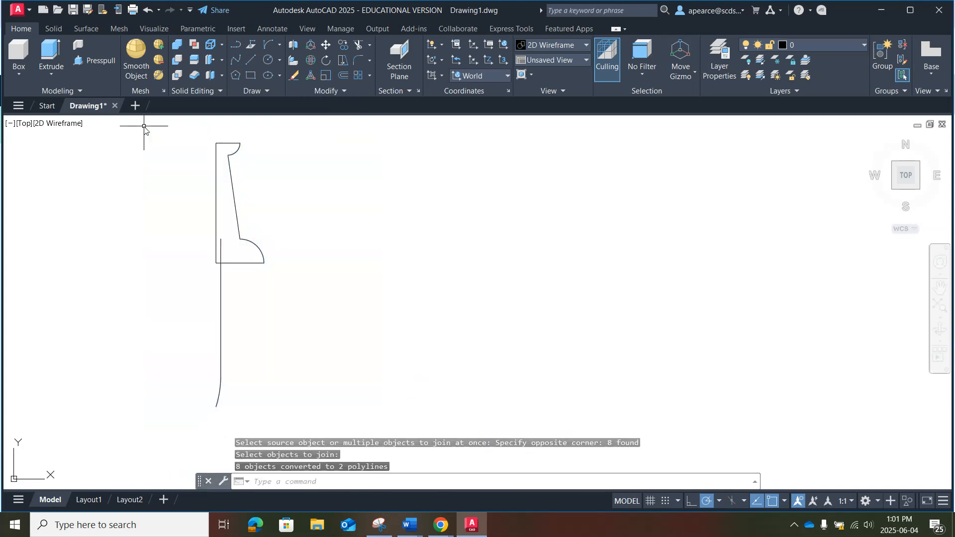
# Revolve both polylines 360 degrees around the upper profile's vertical left edge as the axis.
pyautogui.click(53, 73)
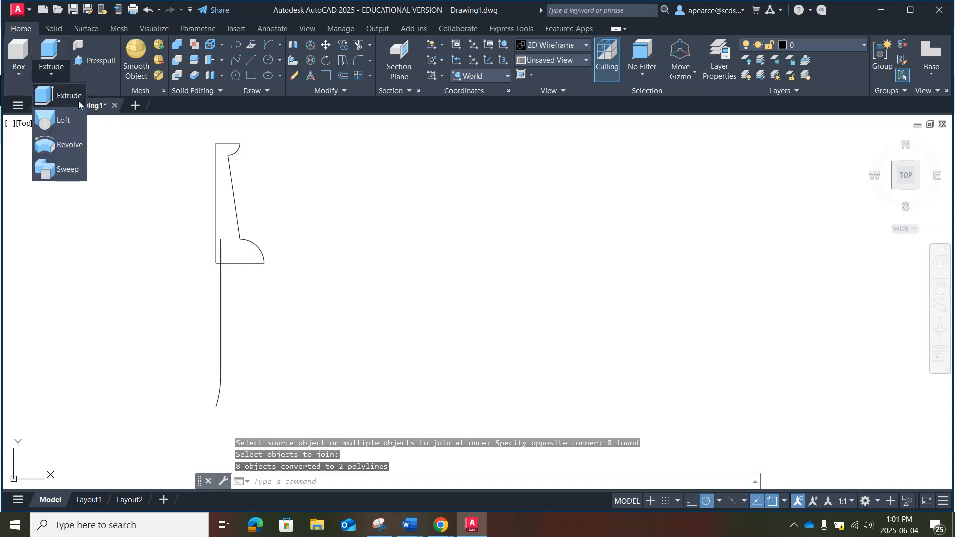
pyautogui.click(69, 148)
pyautogui.click(321, 424)
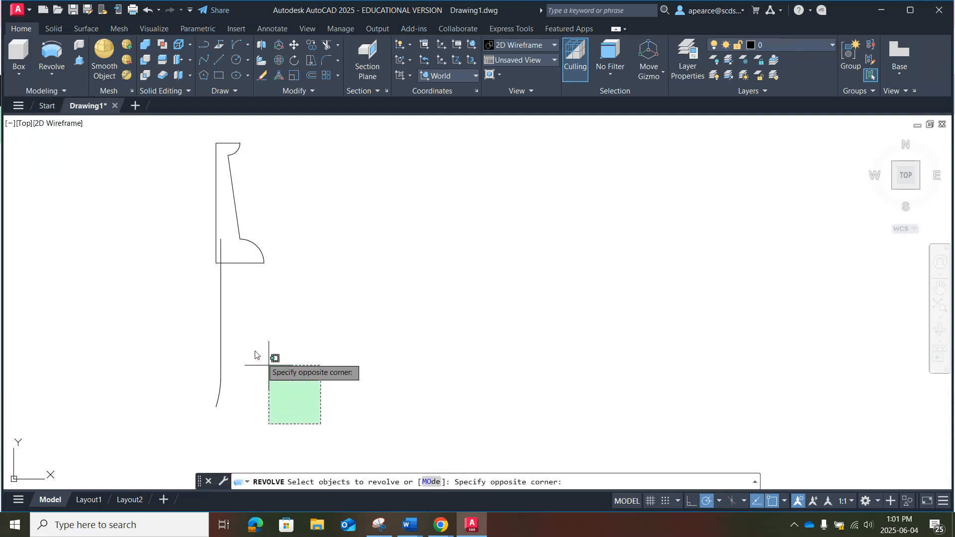
pyautogui.click(163, 142)
pyautogui.press('Return')
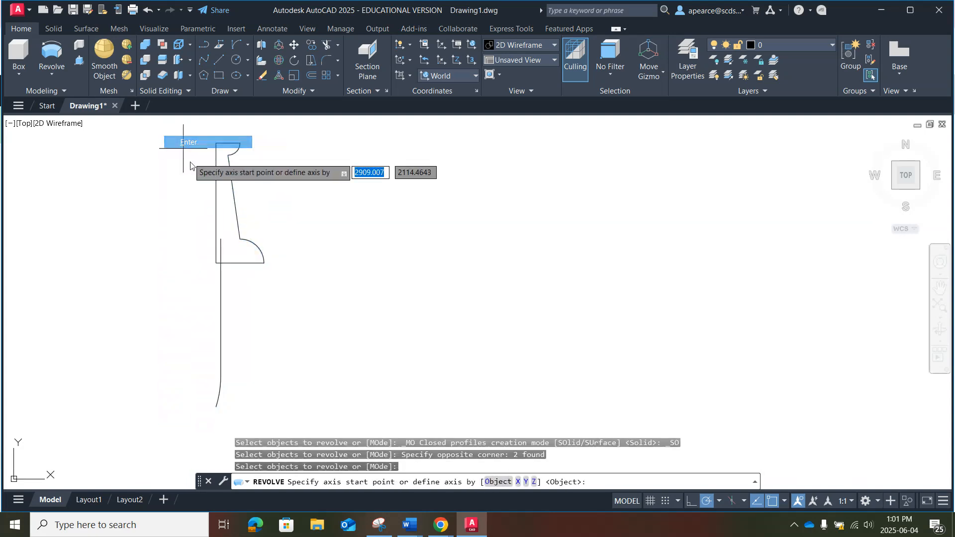
pyautogui.click(213, 269)
pyautogui.click(214, 147)
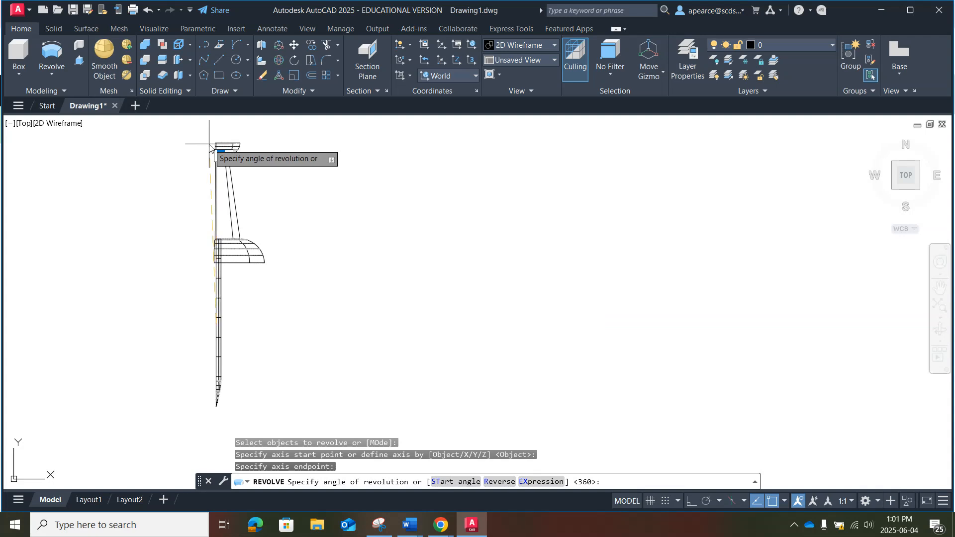
pyautogui.press('Return')
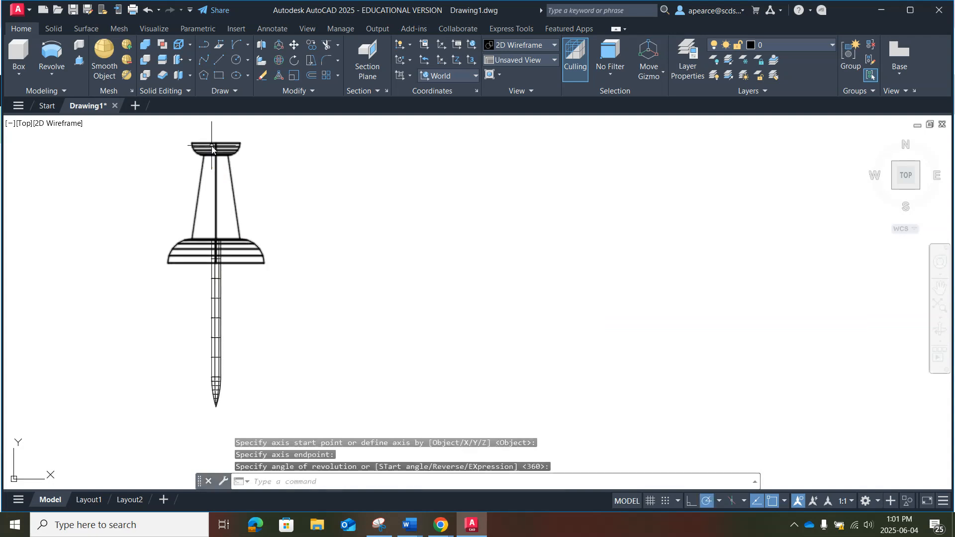
# Orbit the push pin into a tilted 3D view, trying the Shades of Gray visual style before setting it to Realistic.
pyautogui.click(529, 47)
pyautogui.click(620, 114)
pyautogui.keyDown('shift'); pyautogui.moveTo(398, 283); pyautogui.dragTo(395, 222, button='middle'); pyautogui.keyUp('shift')
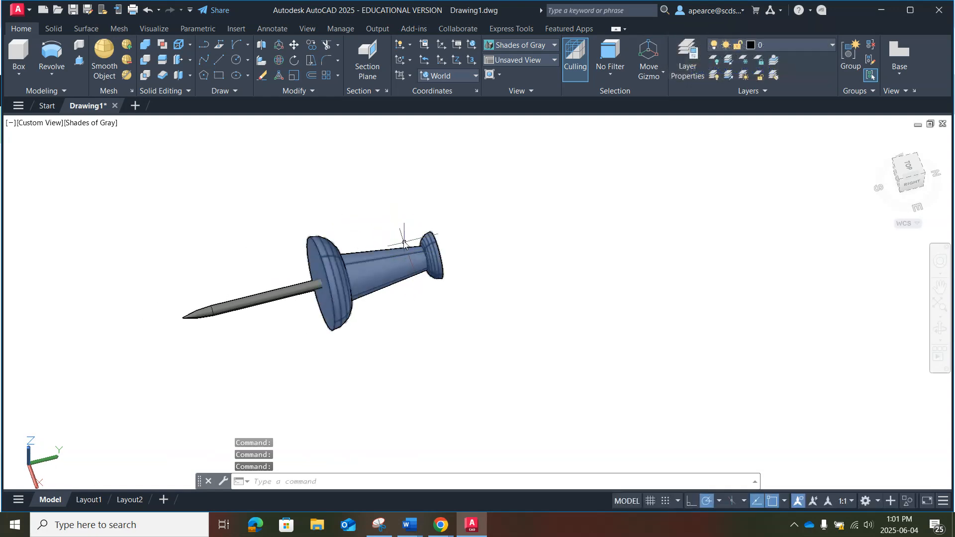
pyautogui.click(544, 44)
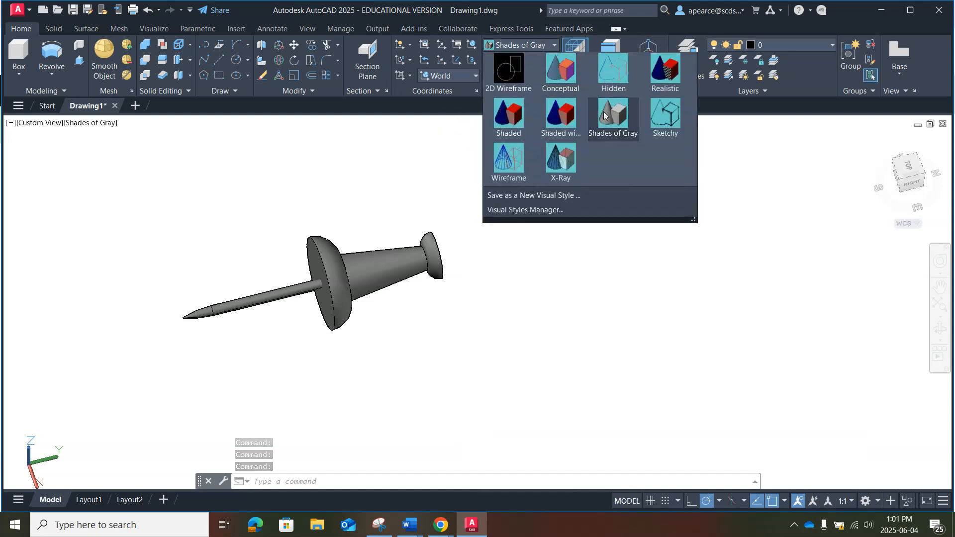
pyautogui.click(659, 79)
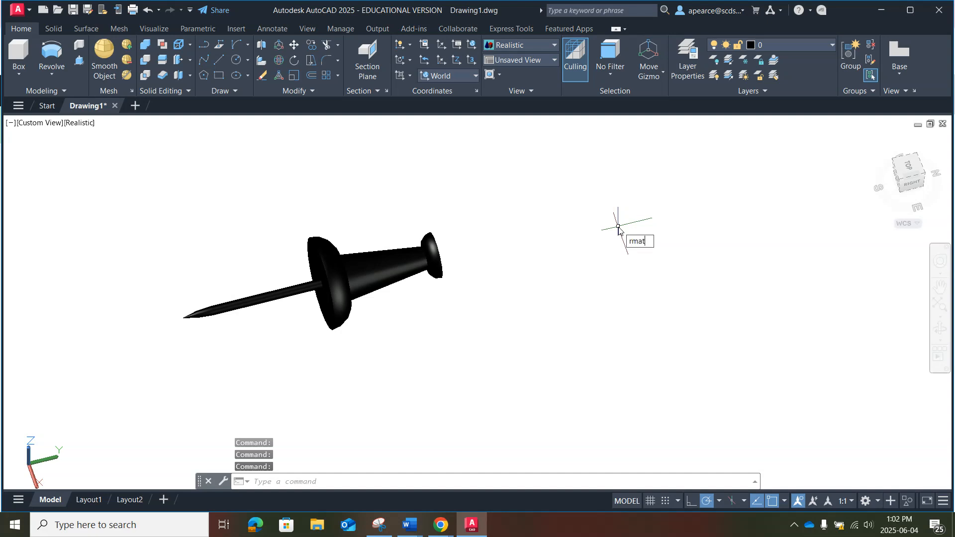
# Open the Materials Browser with the RMAT command and show the Plastic category of the Autodesk Library.
pyautogui.press('Return')
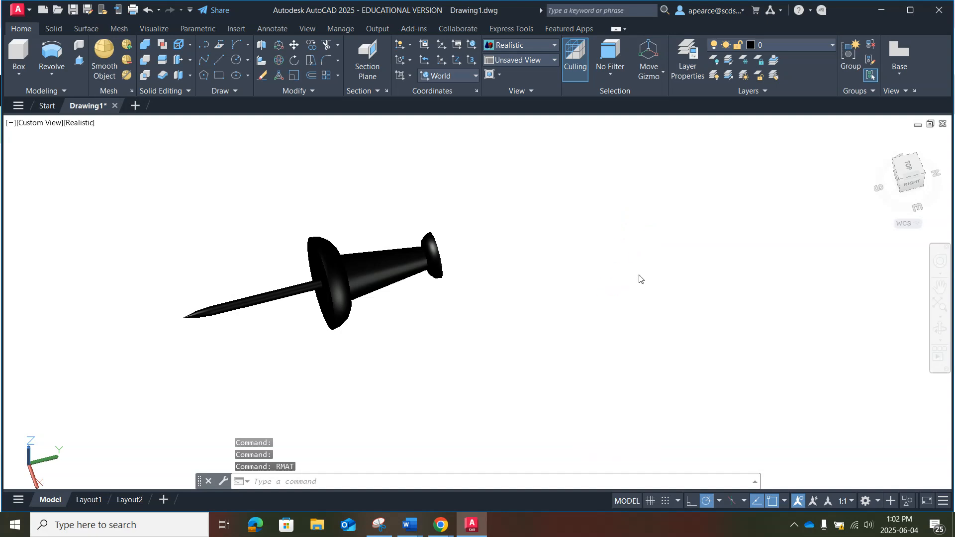
pyautogui.moveTo(746, 222); pyautogui.dragTo(813, 300)
pyautogui.click(751, 308)
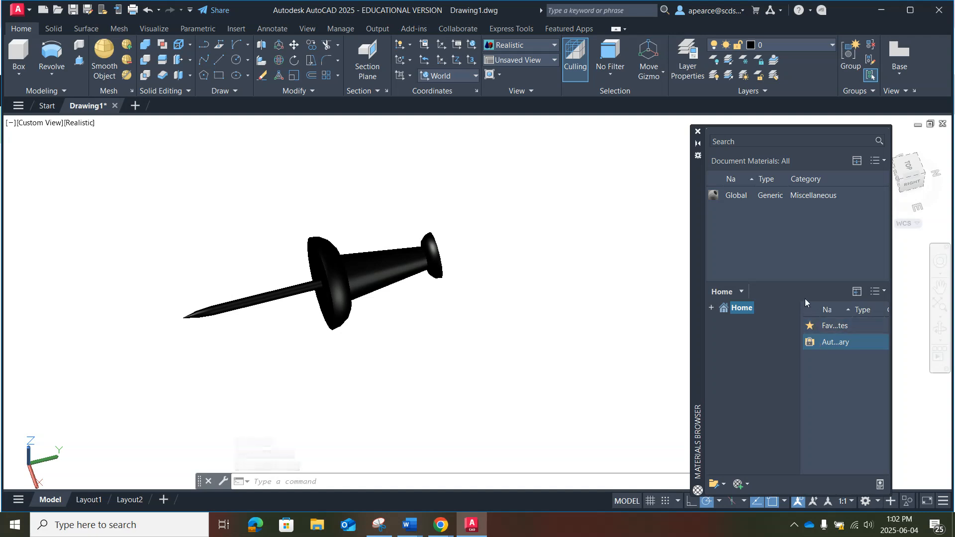
pyautogui.doubleClick(840, 347)
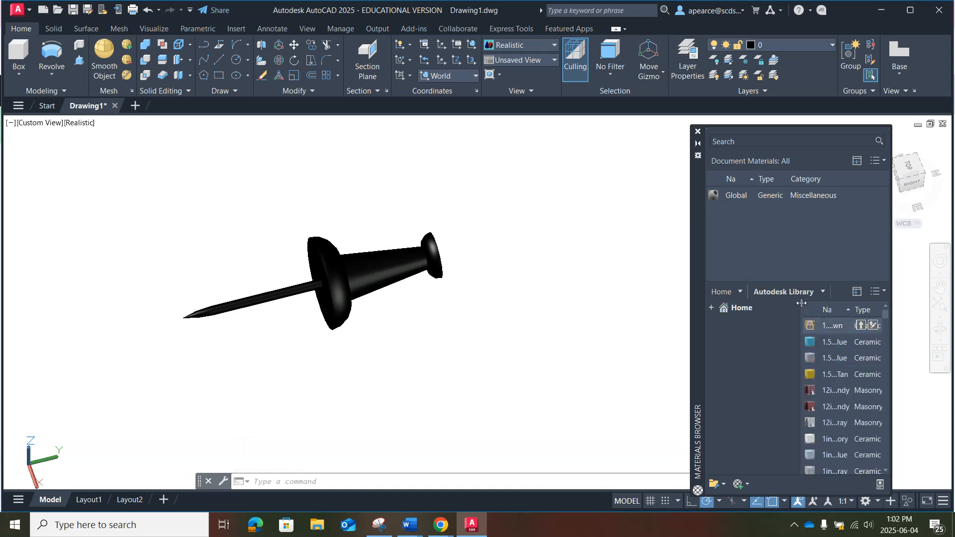
pyautogui.click(818, 292)
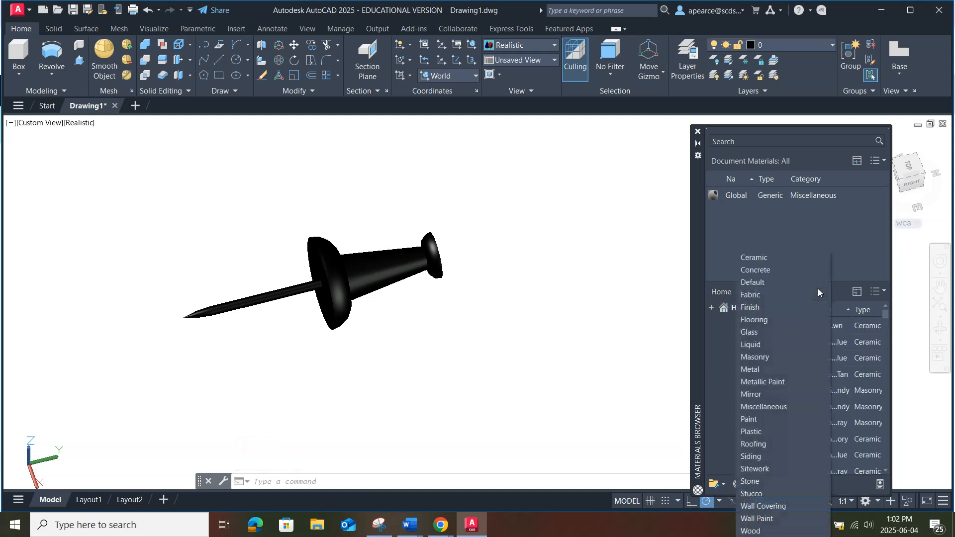
pyautogui.click(760, 432)
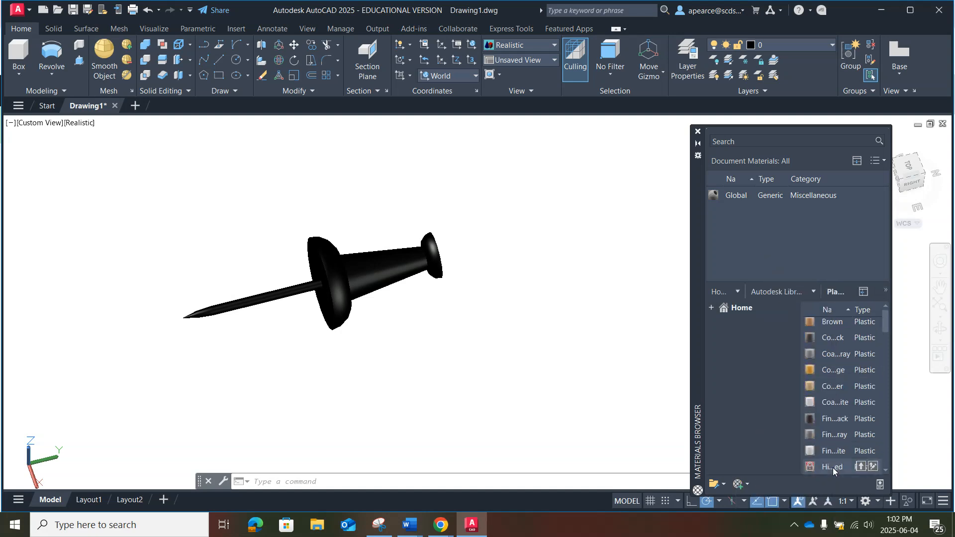
# Add the red plastic material from the library to the document materials and apply it to the push pin's head.
pyautogui.moveTo(830, 464); pyautogui.dragTo(765, 309)
pyautogui.moveTo(726, 231); pyautogui.dragTo(353, 267)
pyautogui.click(354, 267)
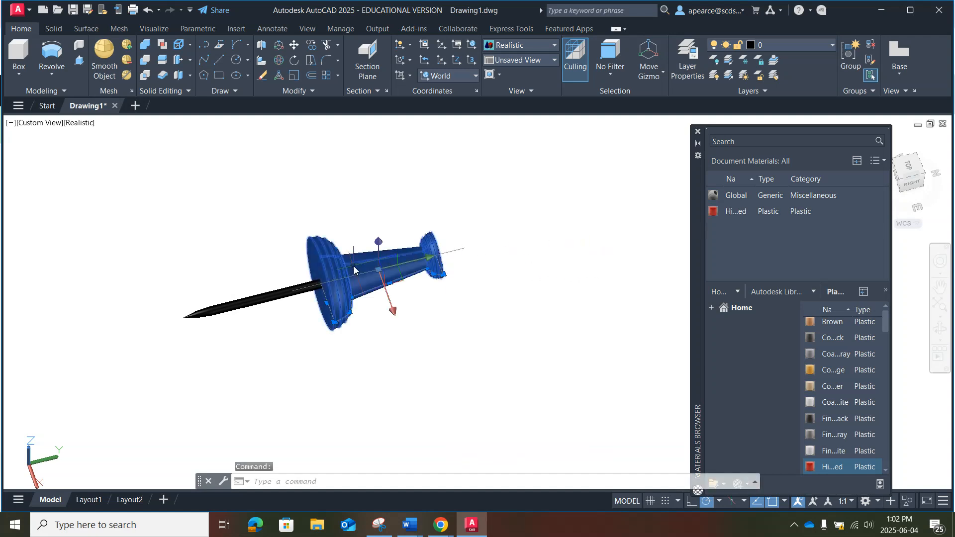
pyautogui.click(736, 211)
pyautogui.scroll(5, 368, 264)
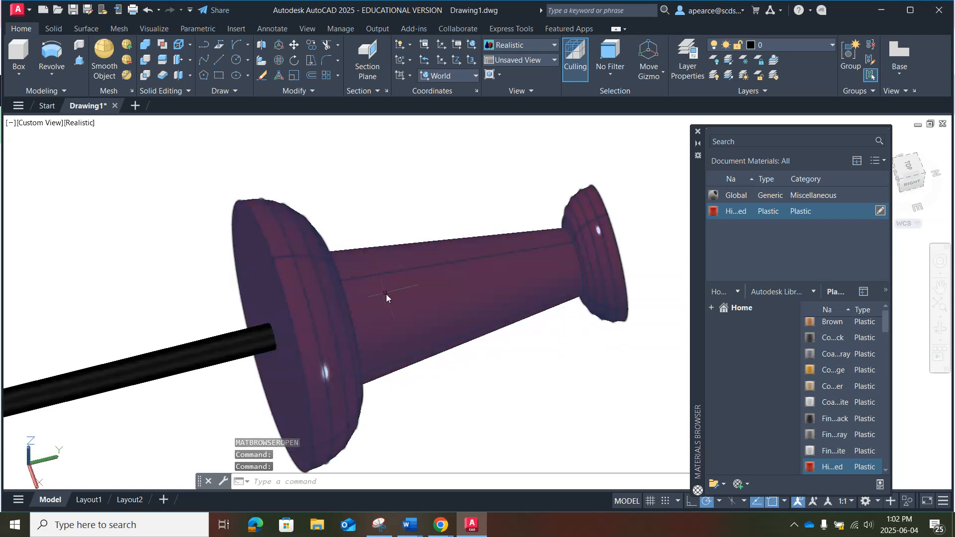
pyautogui.scroll(-3, 386, 294)
pyautogui.scroll(1, 498, 353)
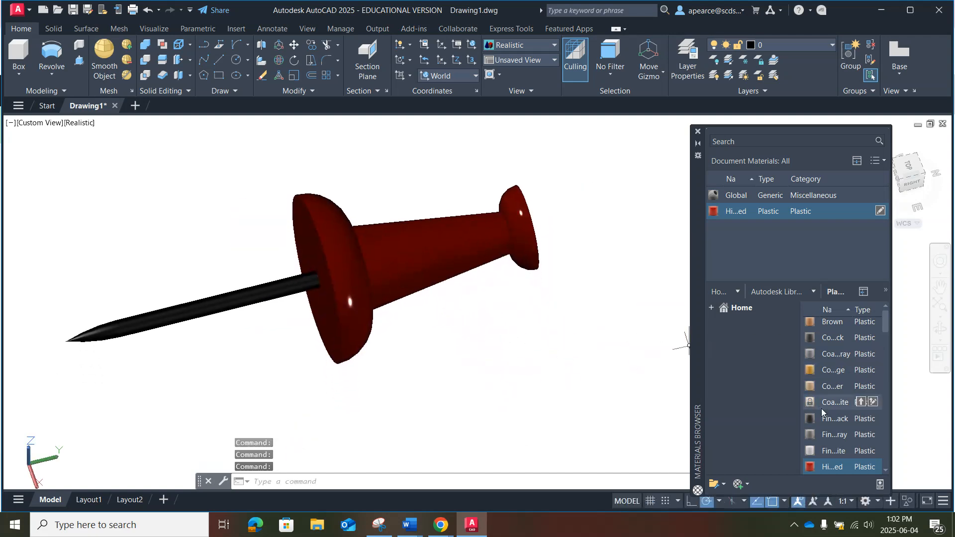
# Add the blue Latex material from the plastic library to the document and apply it to the push pin's head.
pyautogui.scroll(-8, 829, 407)
pyautogui.moveTo(829, 395); pyautogui.dragTo(720, 233)
pyautogui.click(429, 250)
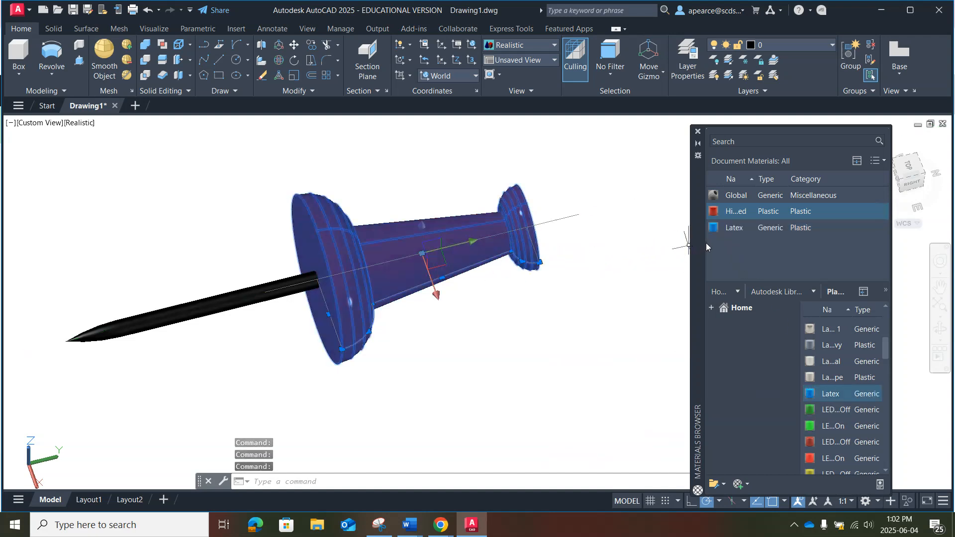
pyautogui.click(717, 228)
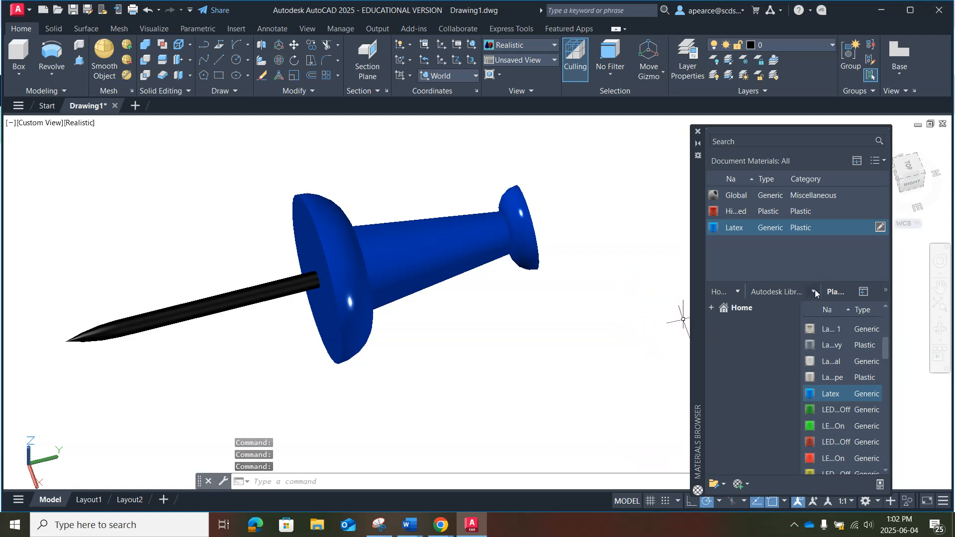
# Add the gray-blue "La...vy" plastic material from the library to the document and apply it to the needle.
pyautogui.moveTo(832, 347); pyautogui.dragTo(735, 252)
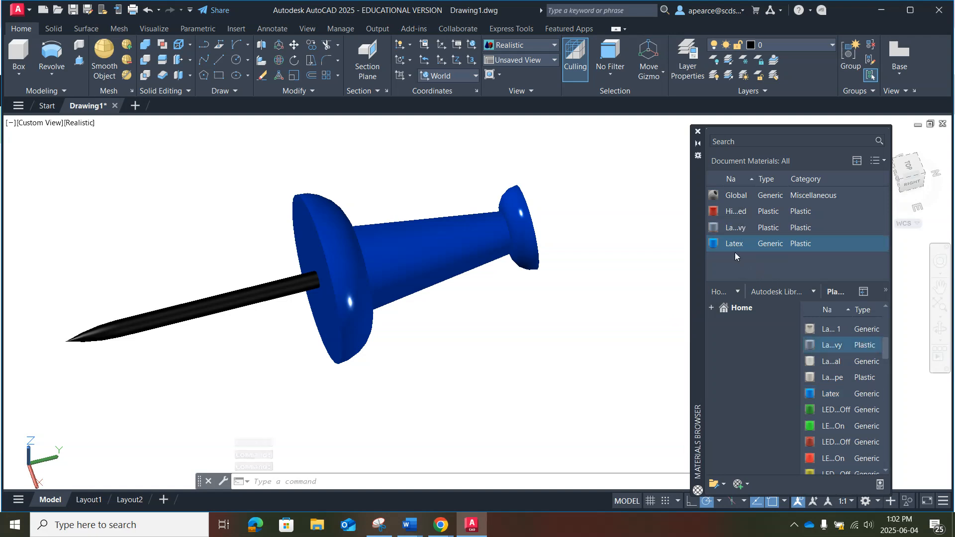
pyautogui.click(285, 273)
pyautogui.click(715, 232)
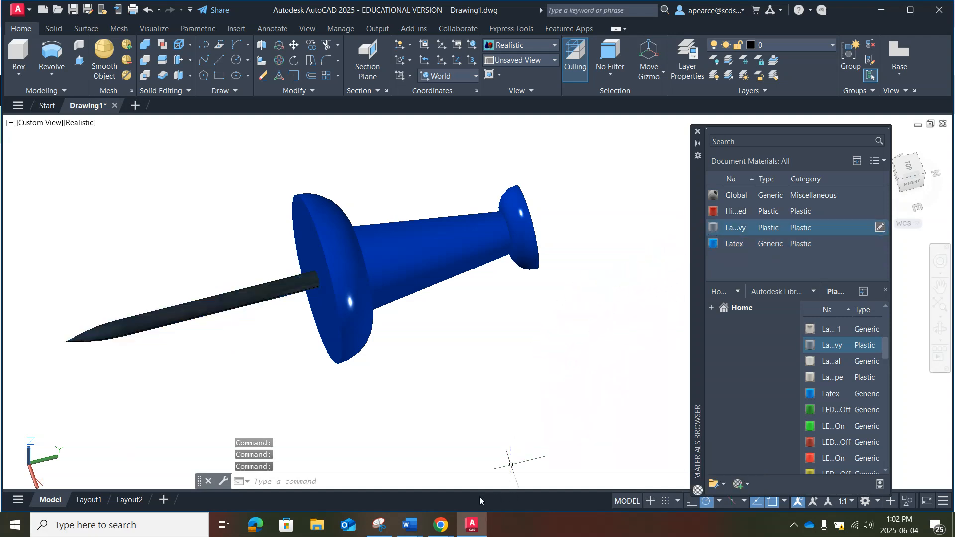
pyautogui.click(440, 526)
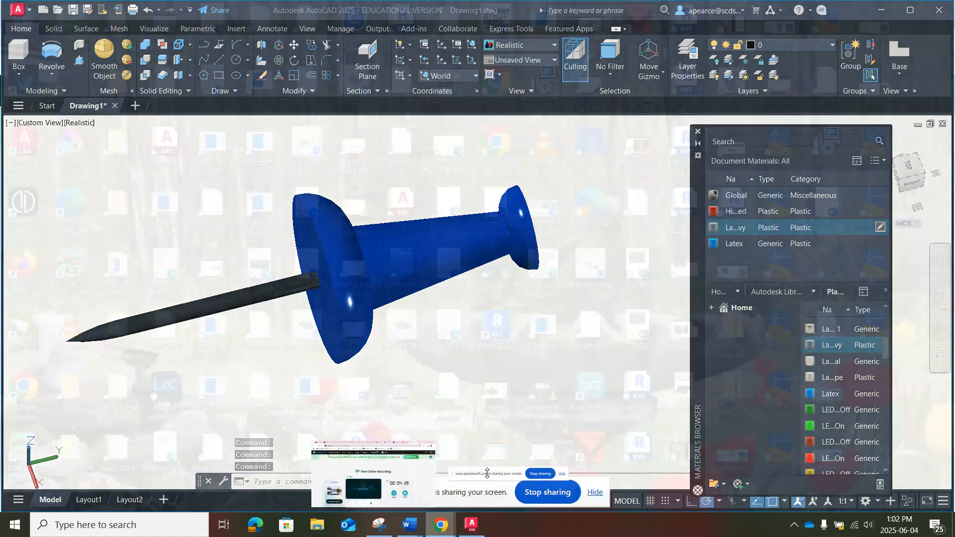
pyautogui.click(508, 465)
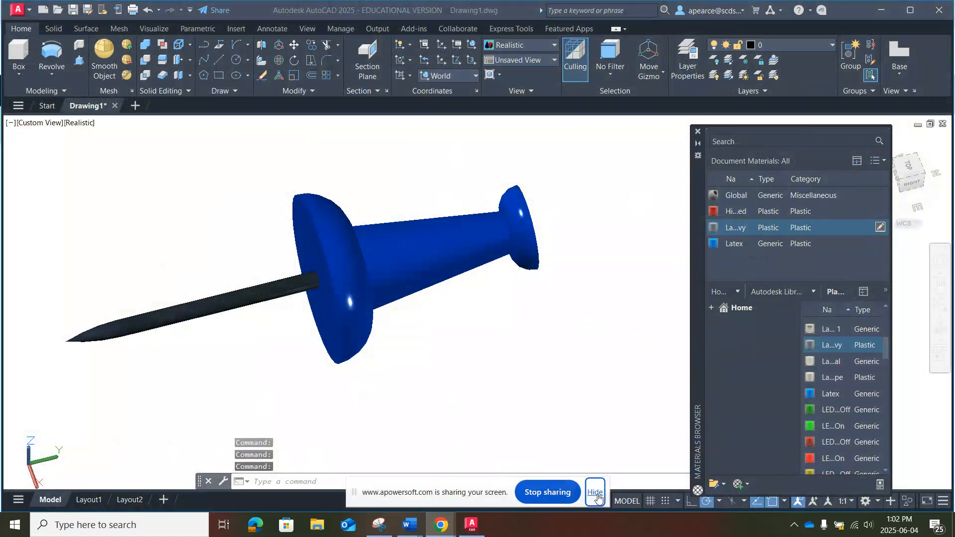